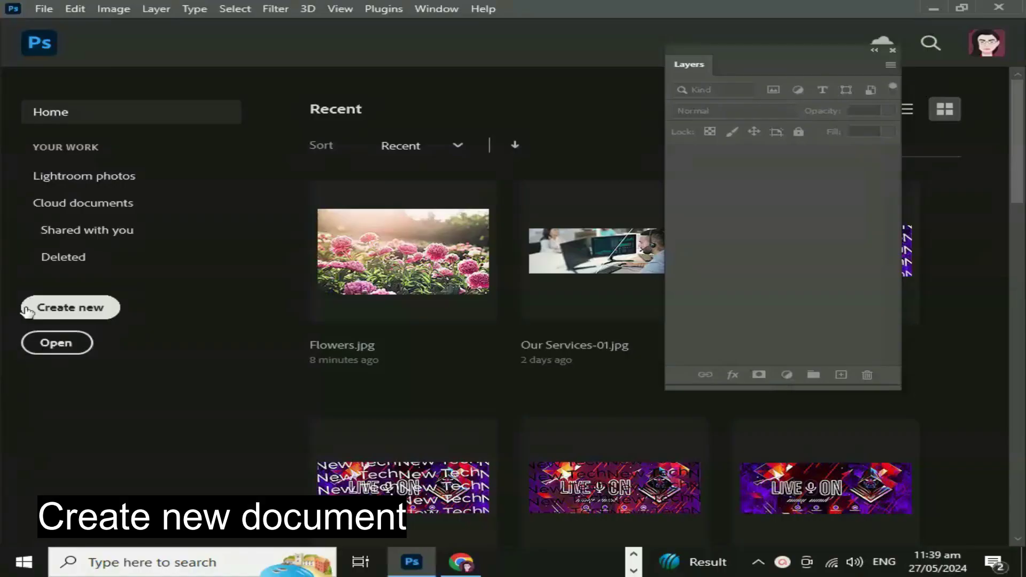
Create a 1080 × 1080 px, 72 ppi document named 'Double Exposure Effect'.
{"action": "left_click", "coordinate": [59, 309]}
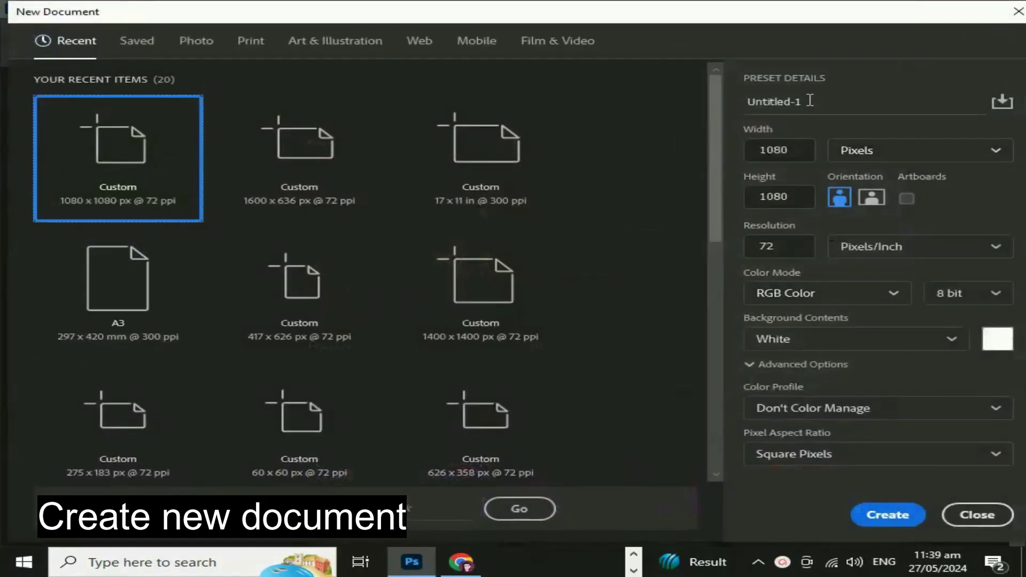
{"action": "left_click", "coordinate": [748, 98]}
{"action": "left_click", "coordinate": [829, 106]}
{"action": "type", "text": "Double Exposure Effect"}
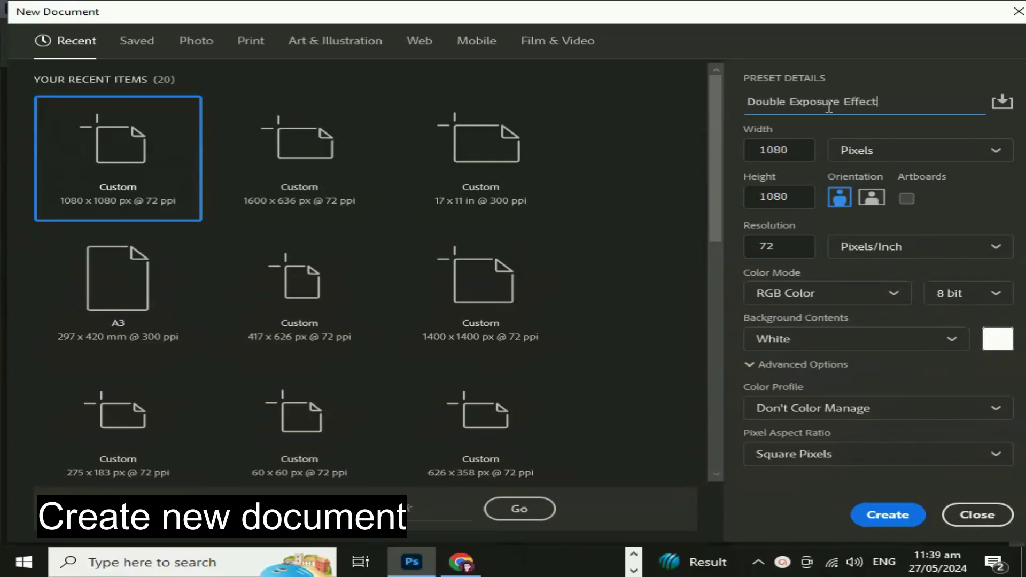
{"action": "key", "text": "Return"}
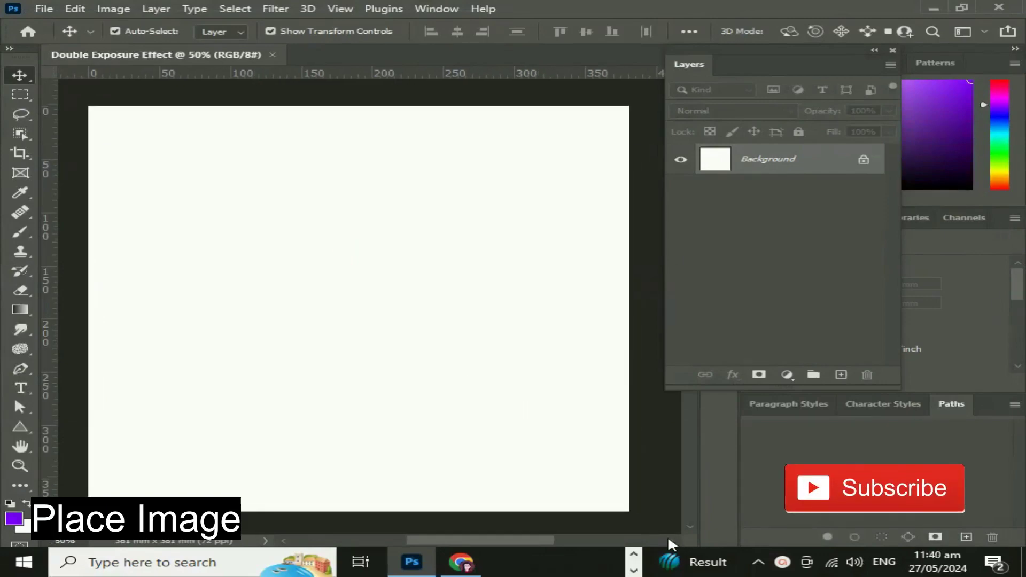
Drag the pexels-enginakyurt-3252785 portrait from the desktop onto the Photoshop canvas.
{"action": "left_click", "coordinate": [934, 7]}
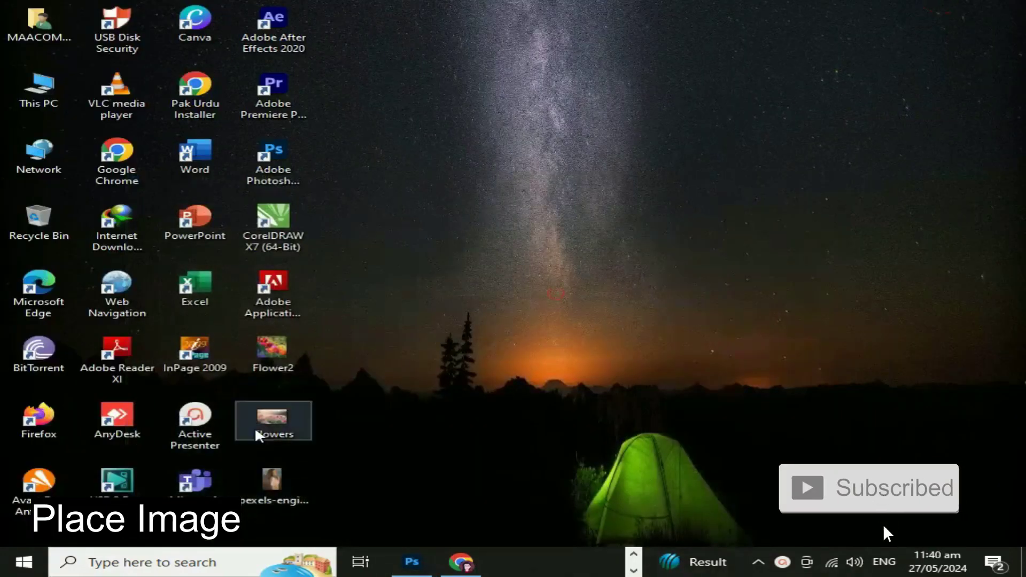
{"action": "left_click_drag", "start_coordinate": [273, 483], "coordinate": [392, 541]}
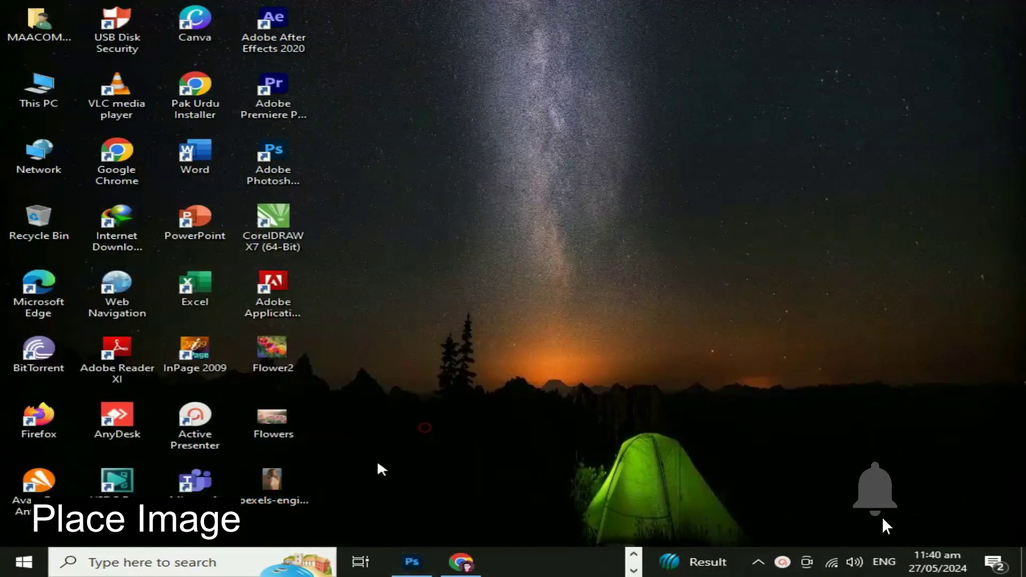
{"action": "mouse_move", "coordinate": [274, 486]}
{"action": "left_mouse_down"}
{"action": "mouse_move", "coordinate": [415, 572]}
{"action": "mouse_move", "coordinate": [320, 334]}
{"action": "left_mouse_up"}
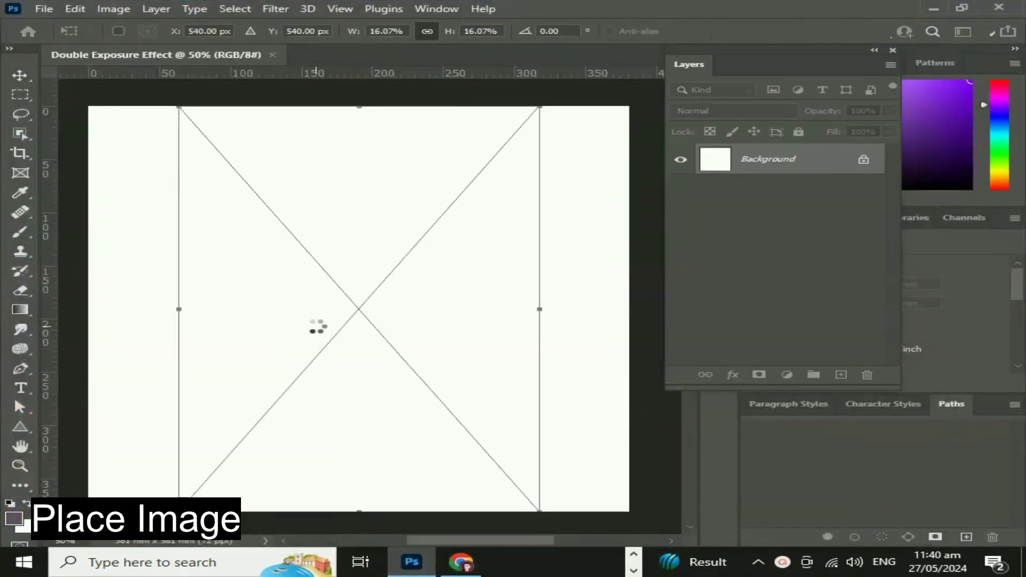
{"action": "left_click", "coordinate": [451, 392]}
Scale and move the portrait so it fills the square canvas, then commit.
{"action": "mouse_move", "coordinate": [534, 497]}
{"action": "left_mouse_down"}
{"action": "mouse_move", "coordinate": [664, 531]}
{"action": "mouse_move", "coordinate": [653, 515]}
{"action": "left_mouse_up"}
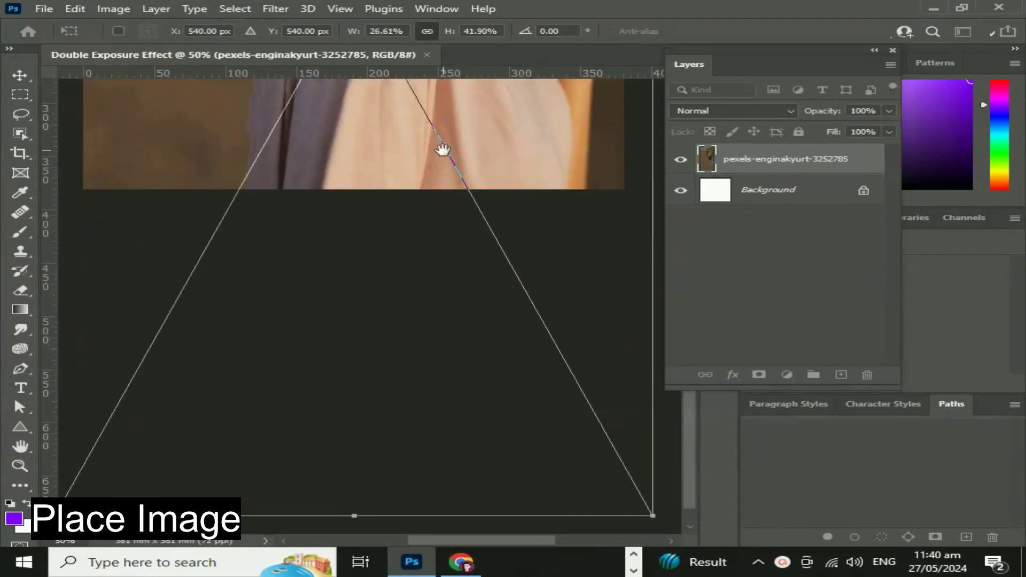
{"action": "mouse_move", "coordinate": [442, 149]}
{"action": "left_mouse_down"}
{"action": "mouse_move", "coordinate": [455, 339]}
{"action": "mouse_move", "coordinate": [461, 310]}
{"action": "left_mouse_up"}
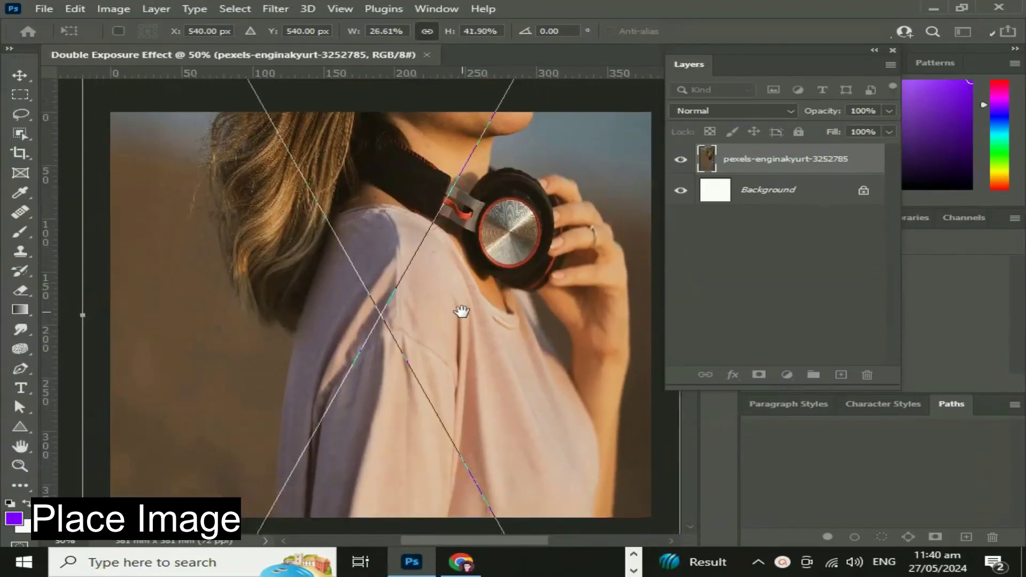
{"action": "key", "text": "ctrl+z"}
{"action": "key", "text": "ctrl+z"}
{"action": "key", "text": "ctrl+minus"}
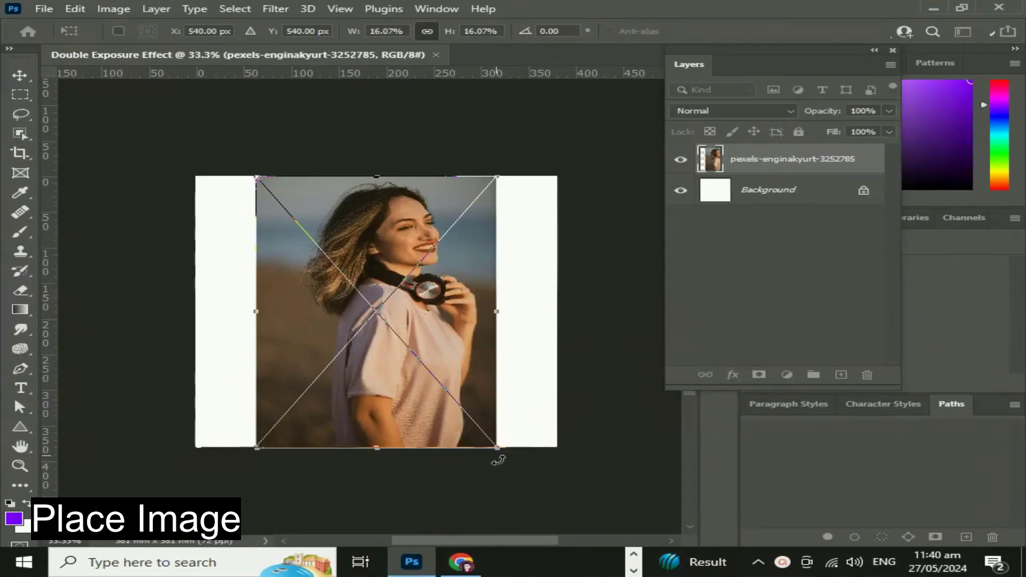
{"action": "left_click_drag", "start_coordinate": [497, 448], "coordinate": [559, 481]}
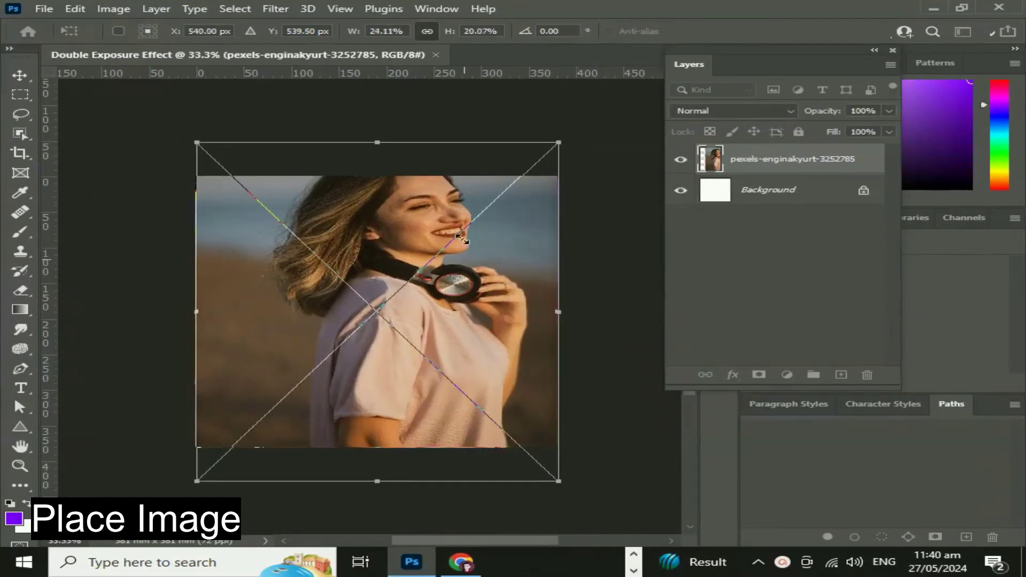
{"action": "left_click_drag", "start_coordinate": [460, 237], "coordinate": [463, 260]}
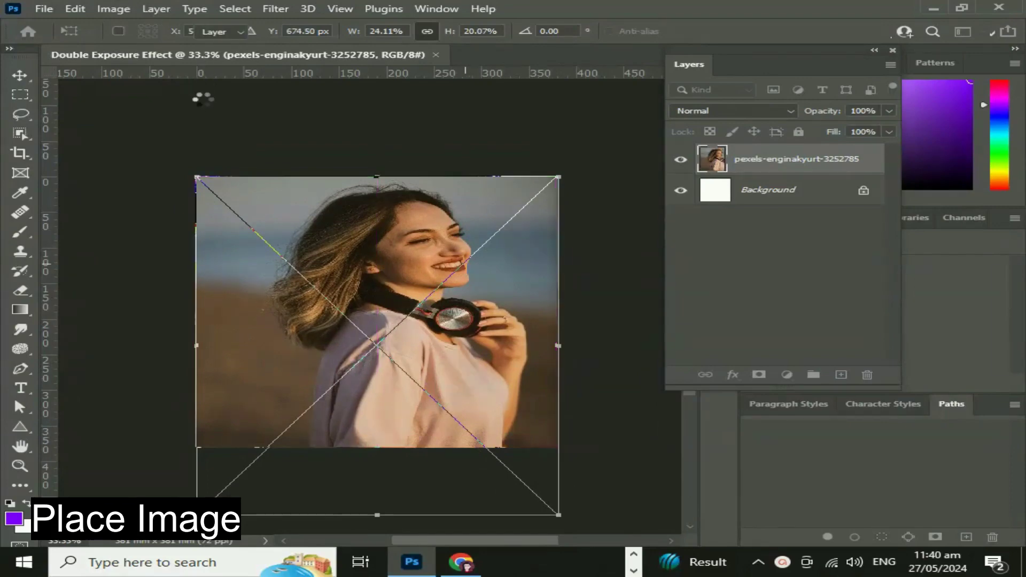
{"action": "key", "text": "Return"}
Box-select the woman with Object Selection and add a layer mask hiding her background.
{"action": "left_click_drag", "start_coordinate": [609, 342], "coordinate": [580, 396]}
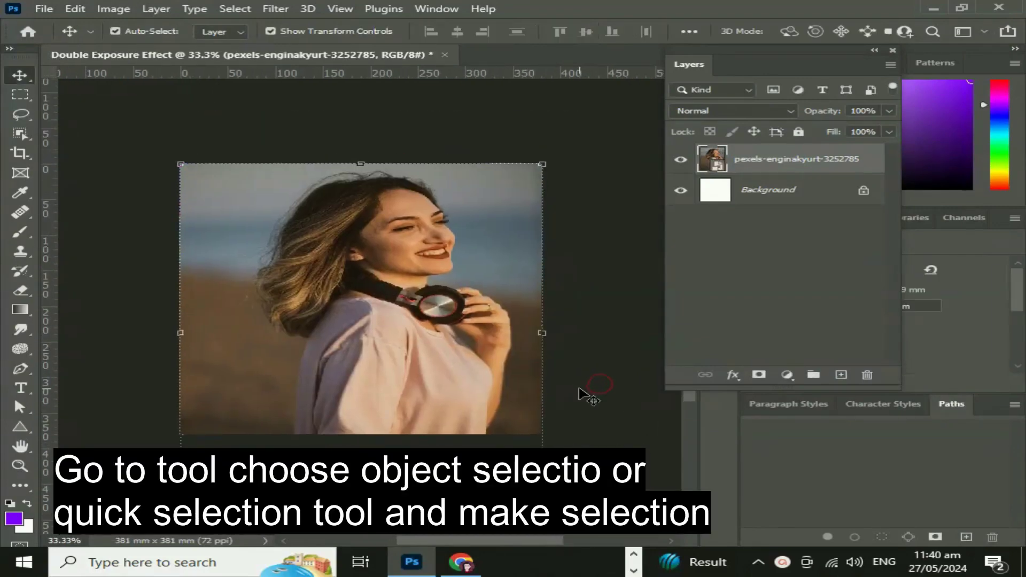
{"action": "left_click", "coordinate": [21, 134]}
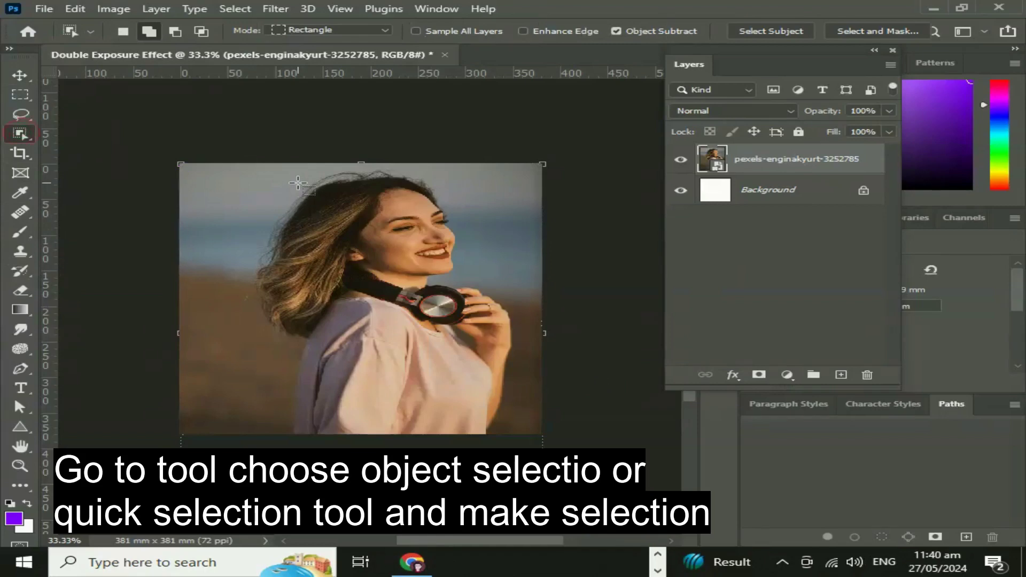
{"action": "left_click_drag", "start_coordinate": [297, 178], "coordinate": [510, 436]}
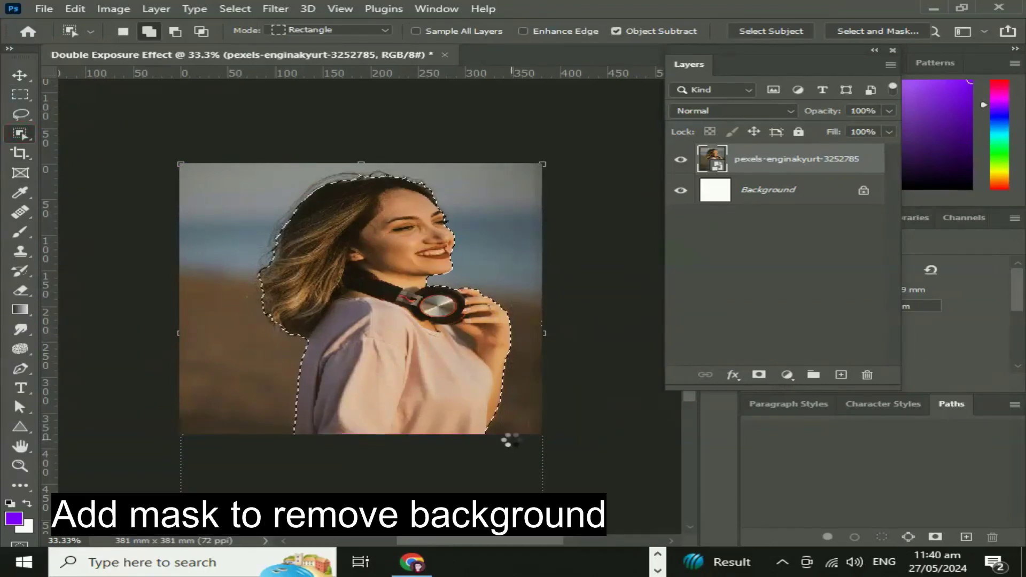
{"action": "left_click", "coordinate": [759, 375]}
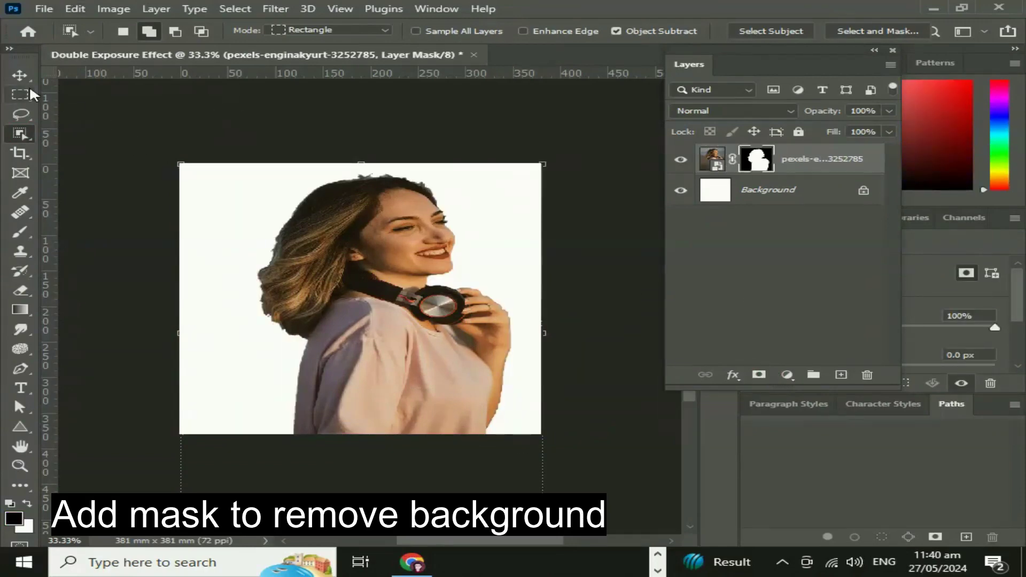
{"action": "left_click", "coordinate": [24, 77]}
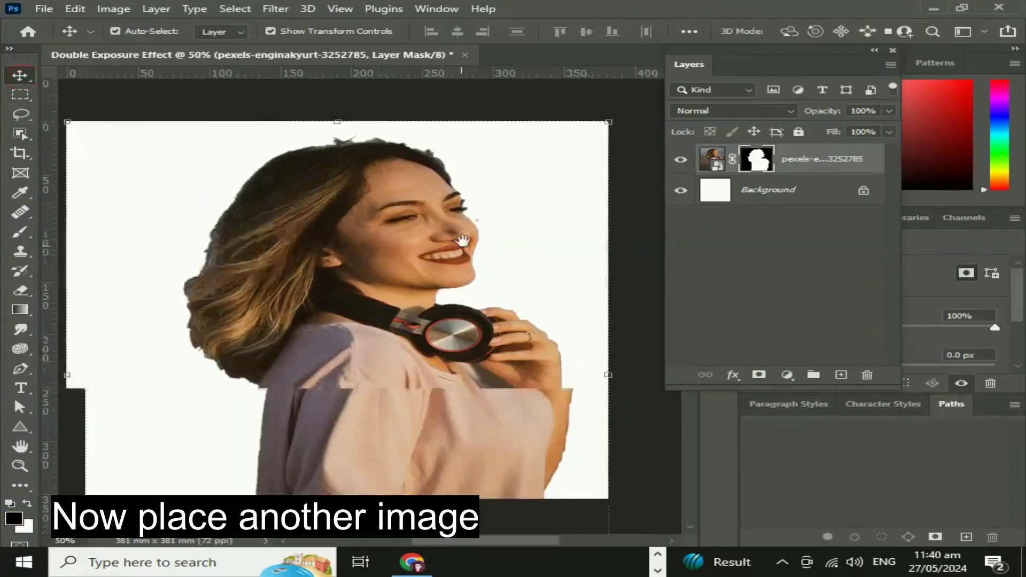
Drag the Flower2 tulip photo from the desktop into the document.
{"action": "left_click", "coordinate": [930, 8]}
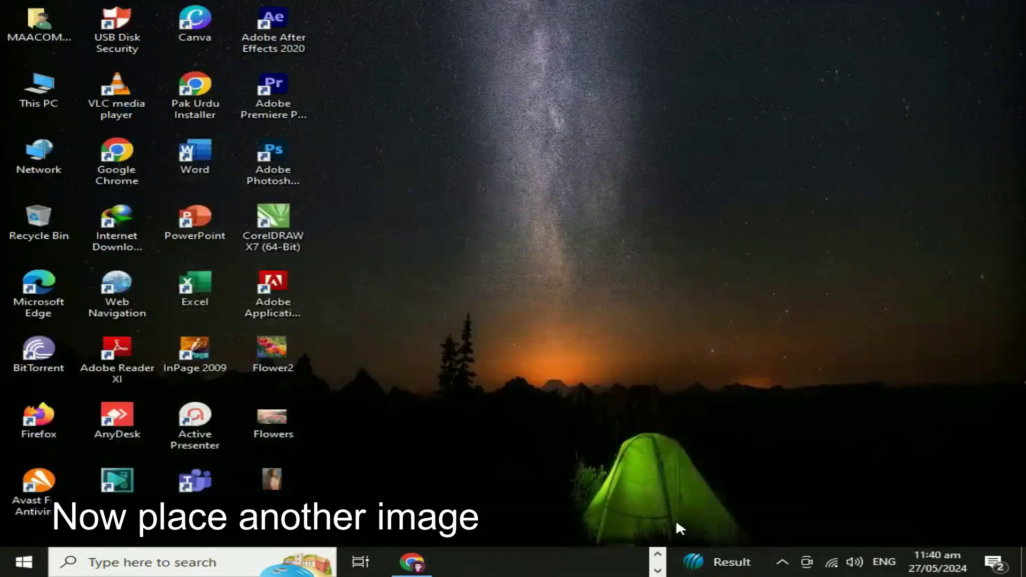
{"action": "left_click", "coordinate": [661, 553]}
{"action": "mouse_move", "coordinate": [273, 350]}
{"action": "left_mouse_down"}
{"action": "mouse_move", "coordinate": [388, 319]}
{"action": "mouse_move", "coordinate": [404, 297]}
{"action": "left_mouse_up"}
Scale and position the tulips over the woman's head and shoulders, then commit.
{"action": "key", "text": "ctrl+minus"}
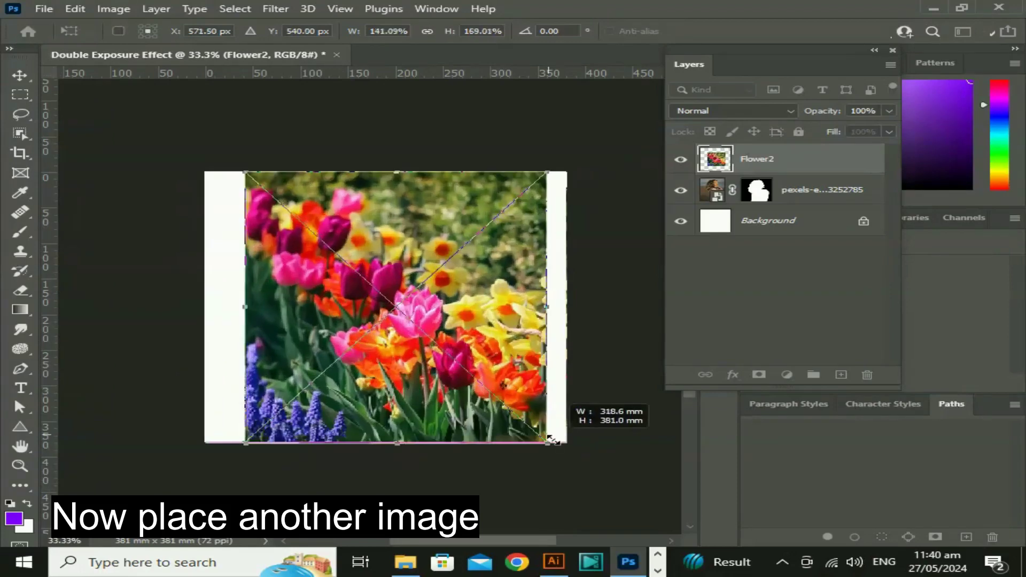
{"action": "left_click_drag", "start_coordinate": [508, 388], "coordinate": [511, 392]}
{"action": "left_click_drag", "start_coordinate": [419, 370], "coordinate": [405, 318]}
{"action": "left_click_drag", "start_coordinate": [496, 340], "coordinate": [530, 366]}
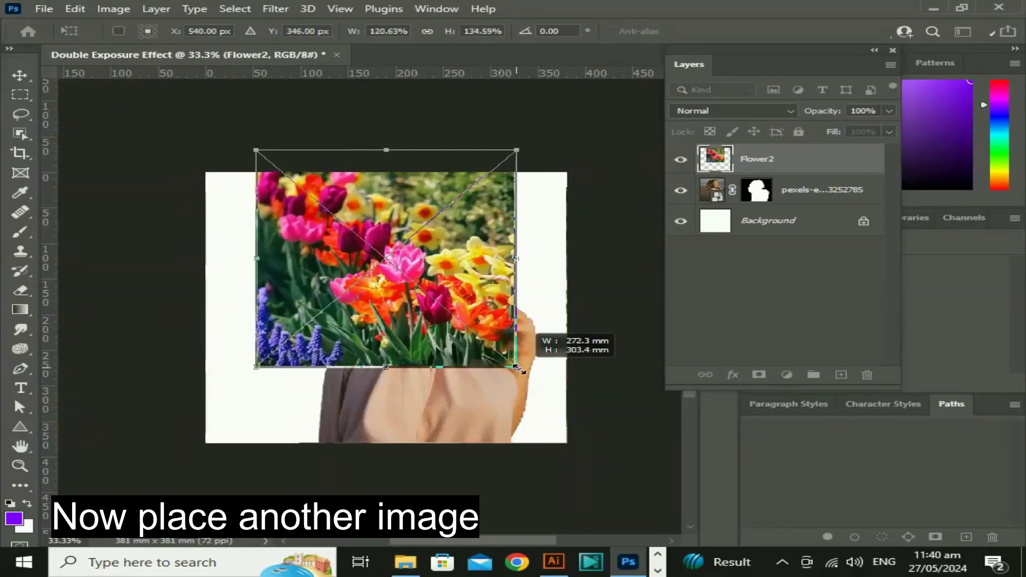
{"action": "left_click_drag", "start_coordinate": [451, 290], "coordinate": [465, 327]}
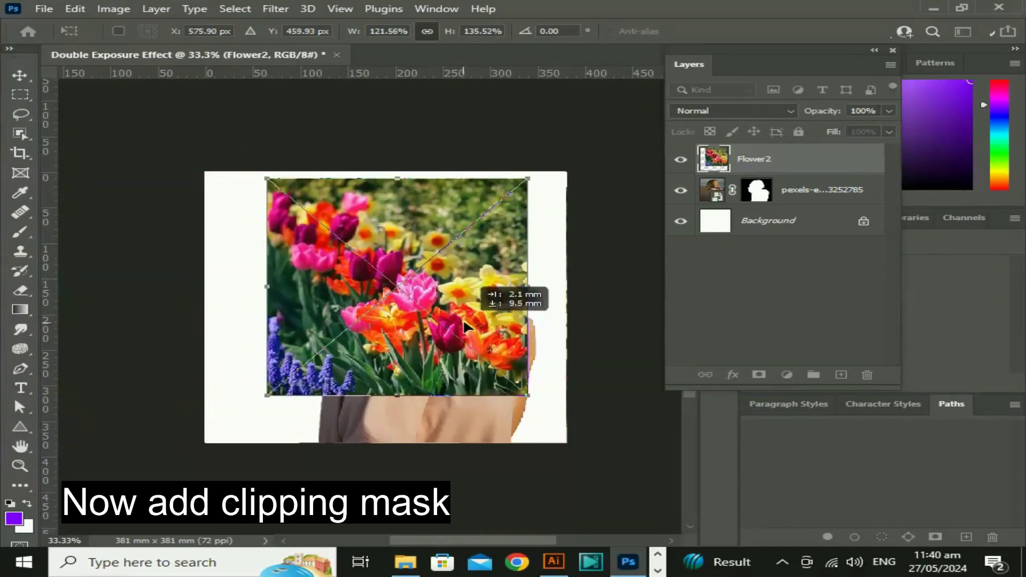
{"action": "key", "text": "Return"}
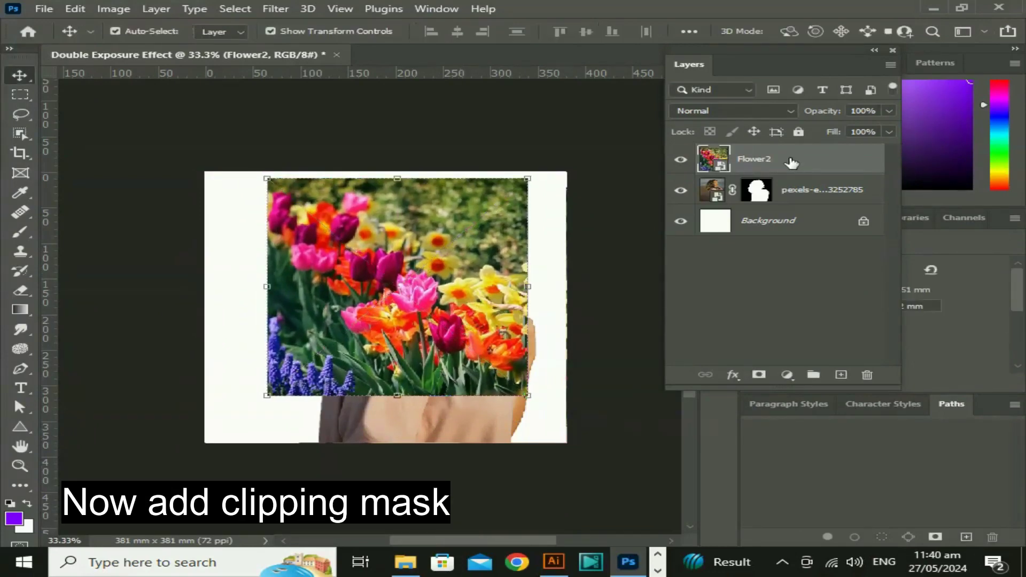
Clip Flower2 to the masked portrait and enlarge it to fill her silhouette.
{"action": "right_click", "coordinate": [792, 163]}
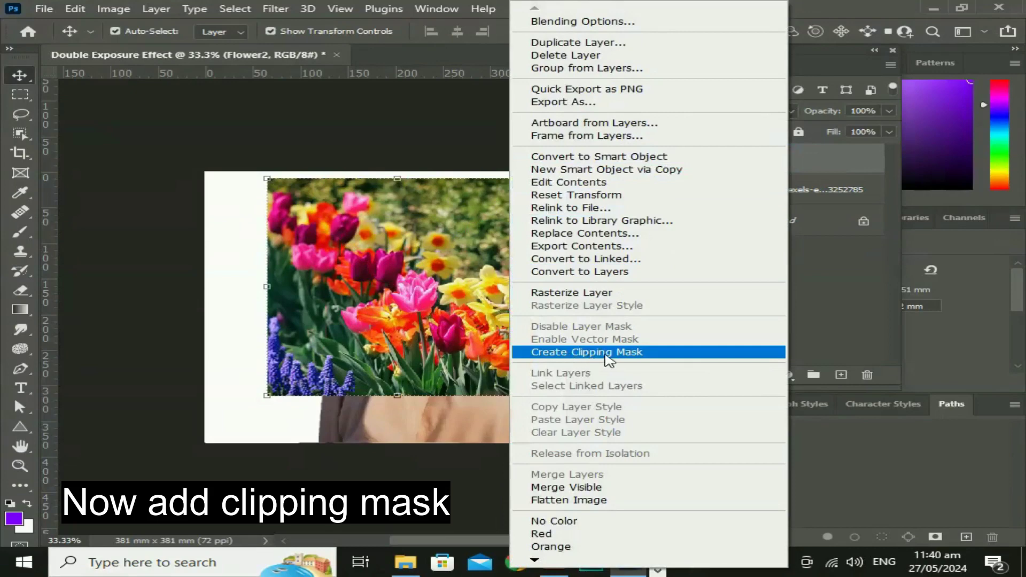
{"action": "left_click", "coordinate": [628, 353]}
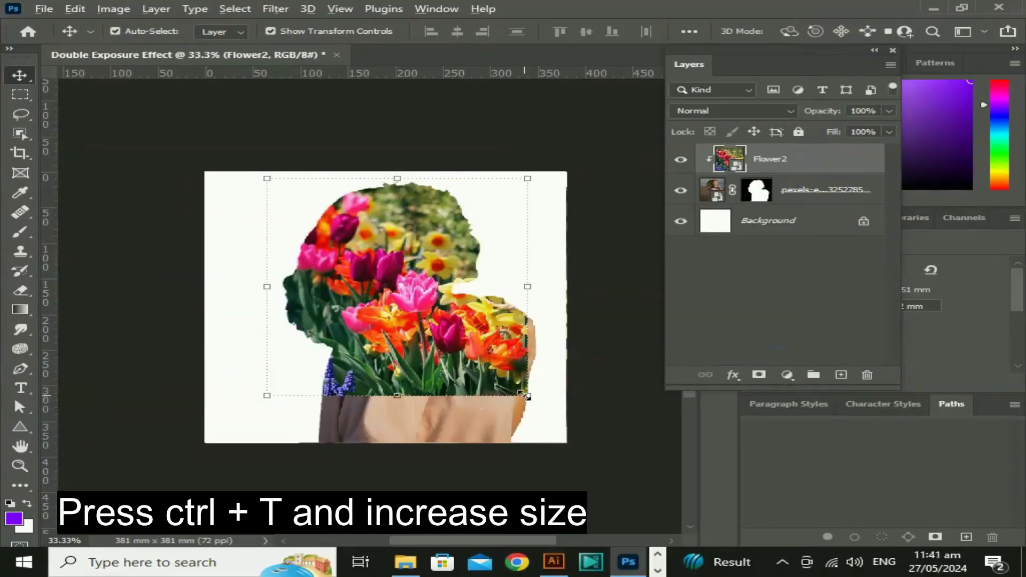
{"action": "left_click_drag", "start_coordinate": [527, 396], "coordinate": [537, 437]}
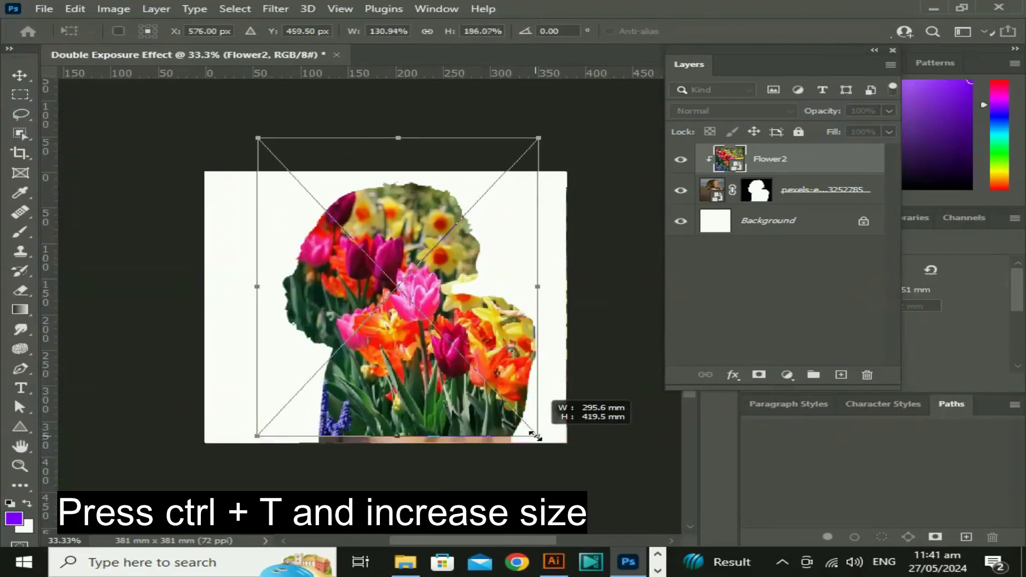
{"action": "left_click_drag", "start_coordinate": [476, 393], "coordinate": [479, 400]}
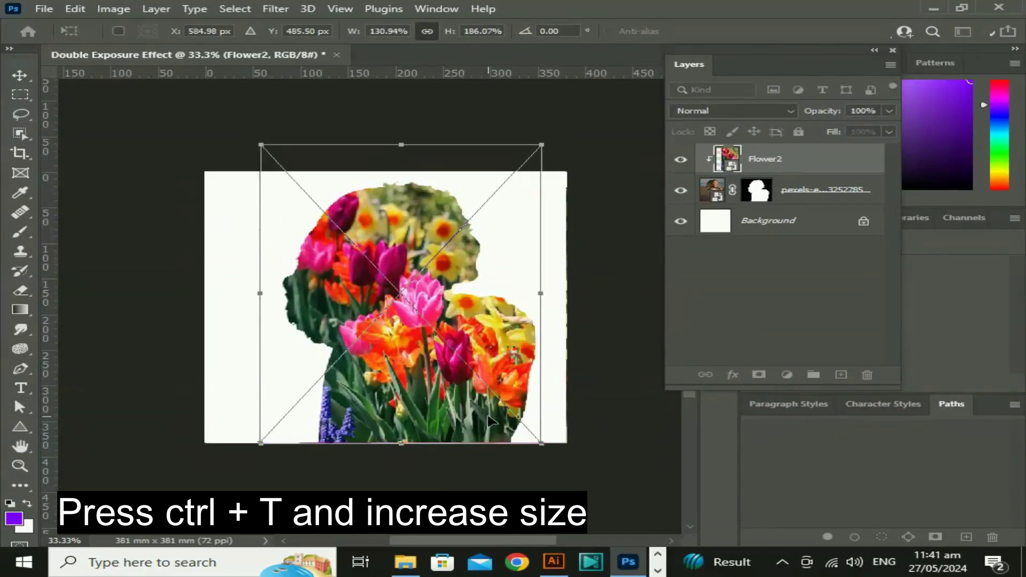
{"action": "key", "text": "Return"}
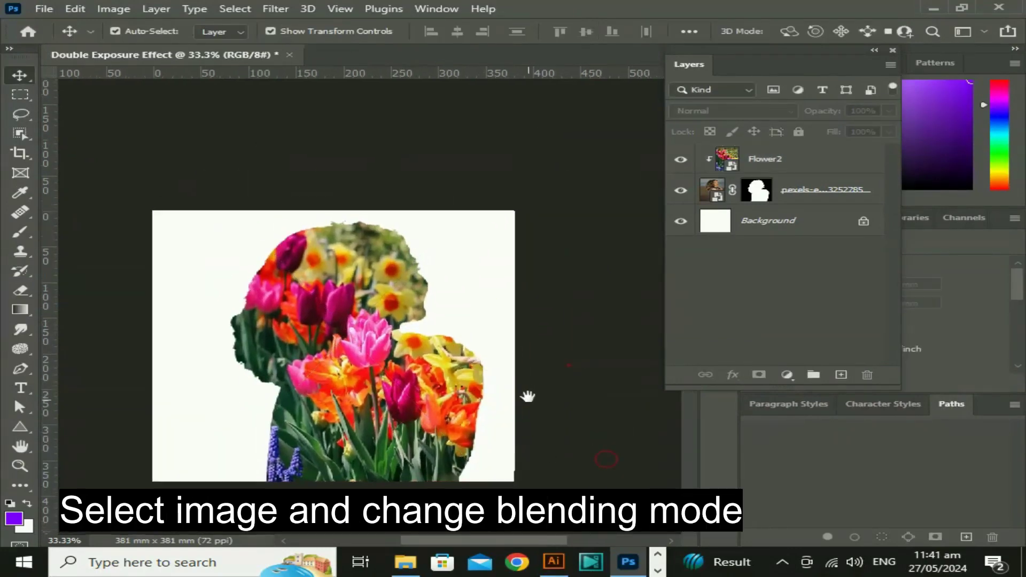
Set the Flower2 tulip layer's blending mode to Screen.
{"action": "left_click", "coordinate": [771, 114]}
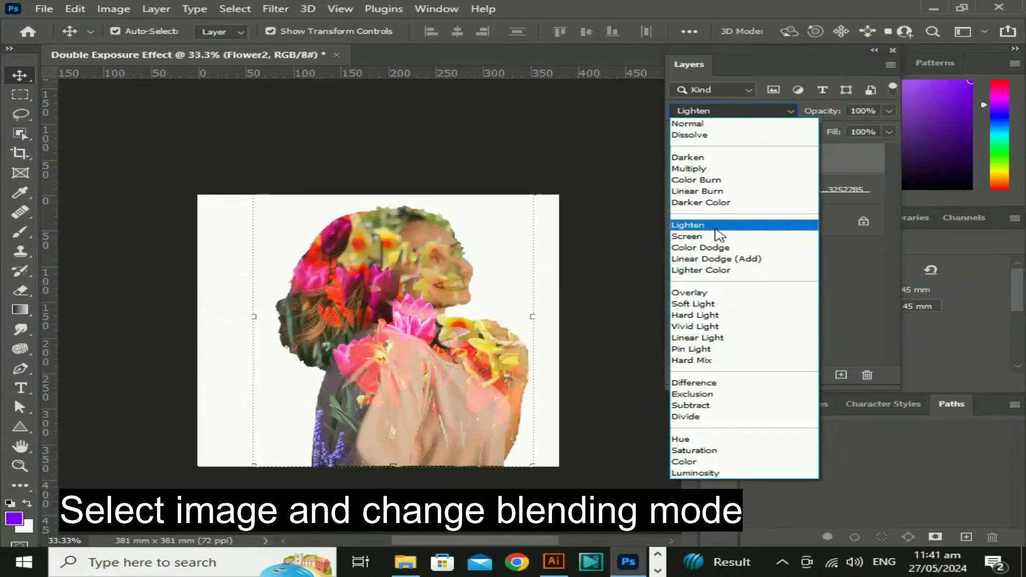
{"action": "left_click", "coordinate": [714, 236]}
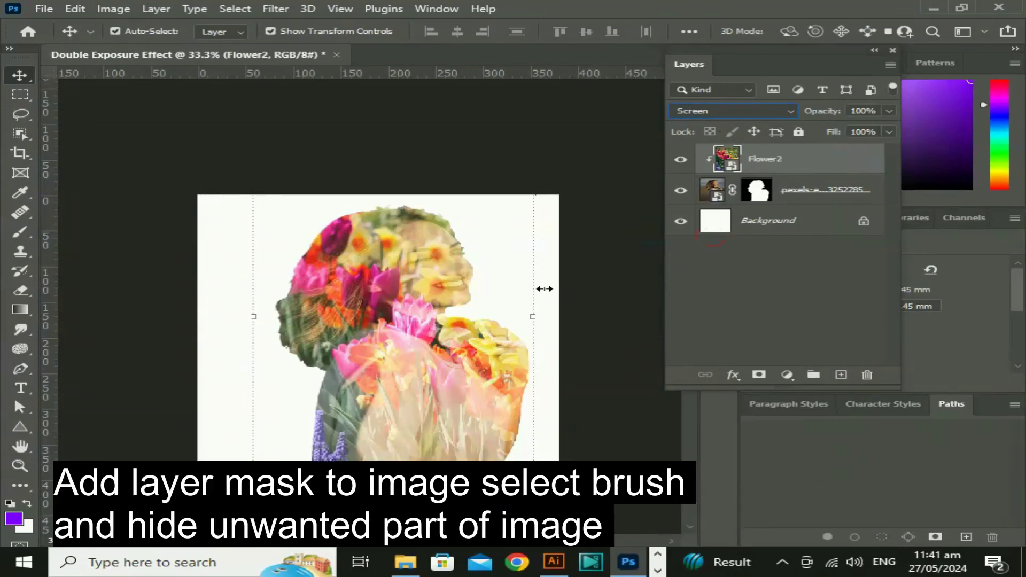
{"action": "left_click", "coordinate": [787, 155]}
Add a layer mask to Flower2 and use the Brush tool at 54% flow.
{"action": "left_click", "coordinate": [758, 375]}
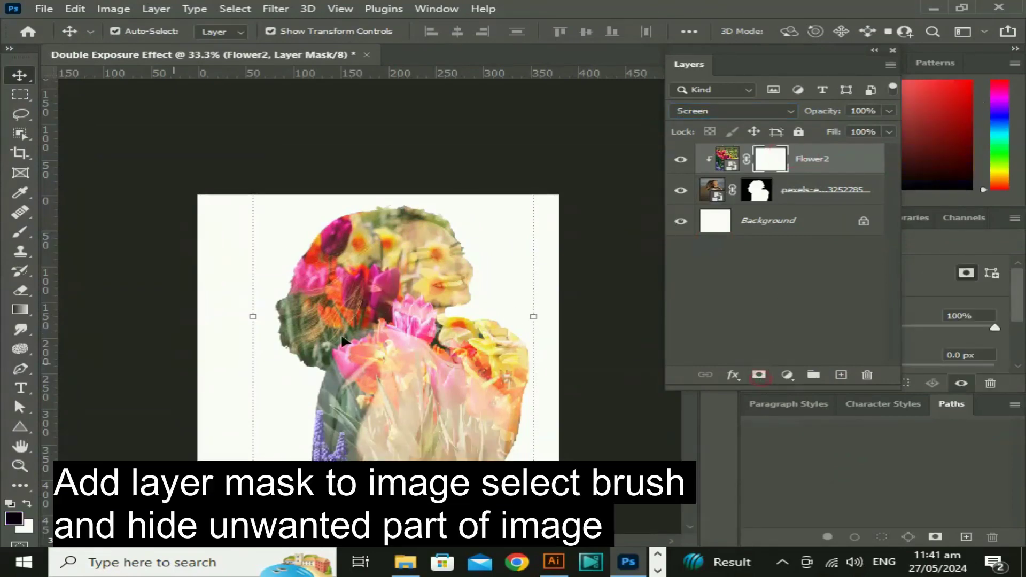
{"action": "left_click", "coordinate": [23, 233]}
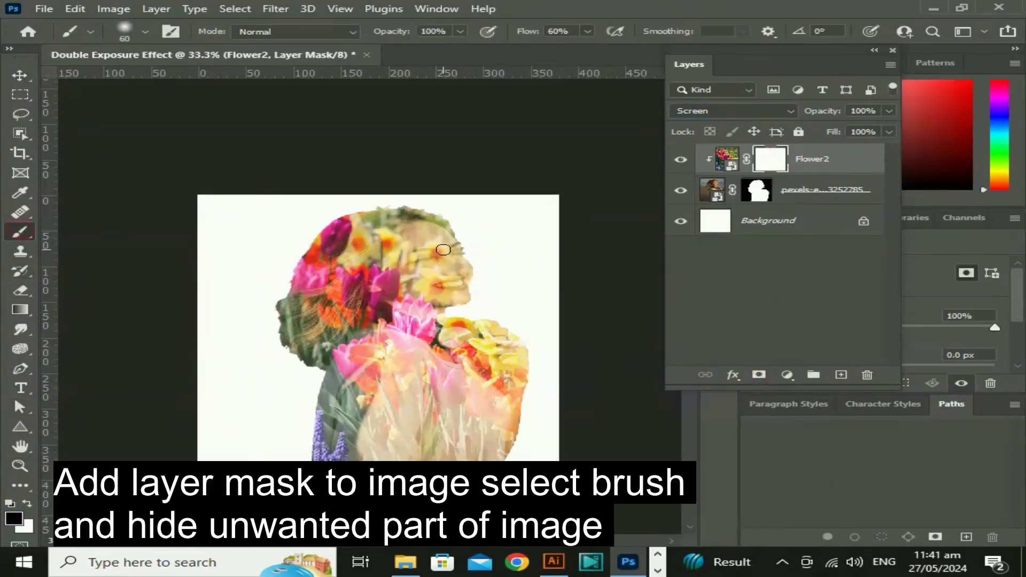
{"action": "left_click", "coordinate": [587, 31]}
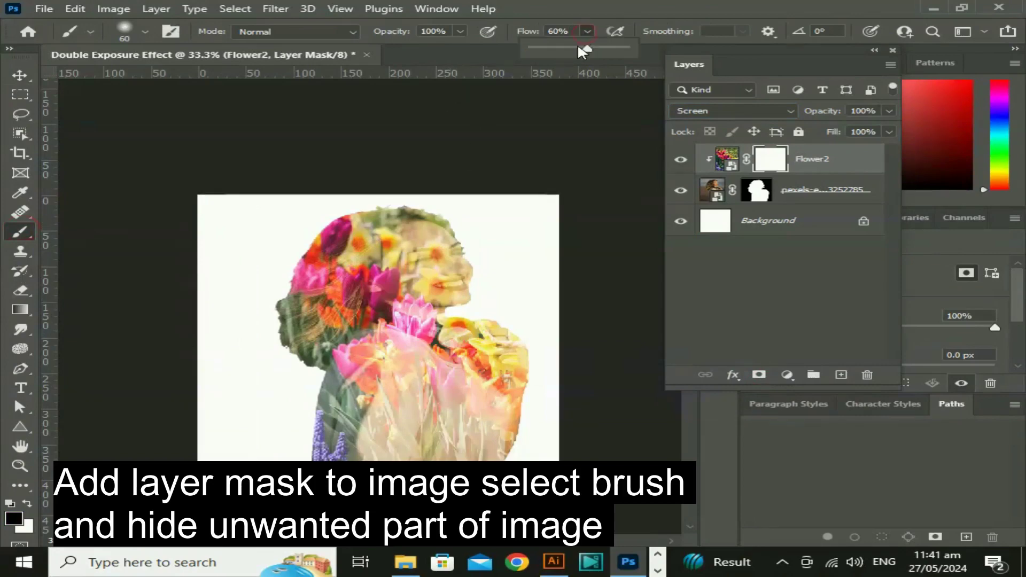
{"action": "left_click_drag", "start_coordinate": [585, 47], "coordinate": [582, 47]}
Paint on the mask to reveal the face edge, neck, necklace and headphones.
{"action": "key", "text": "ctrl+plus"}
{"action": "key", "text": "ctrl+plus"}
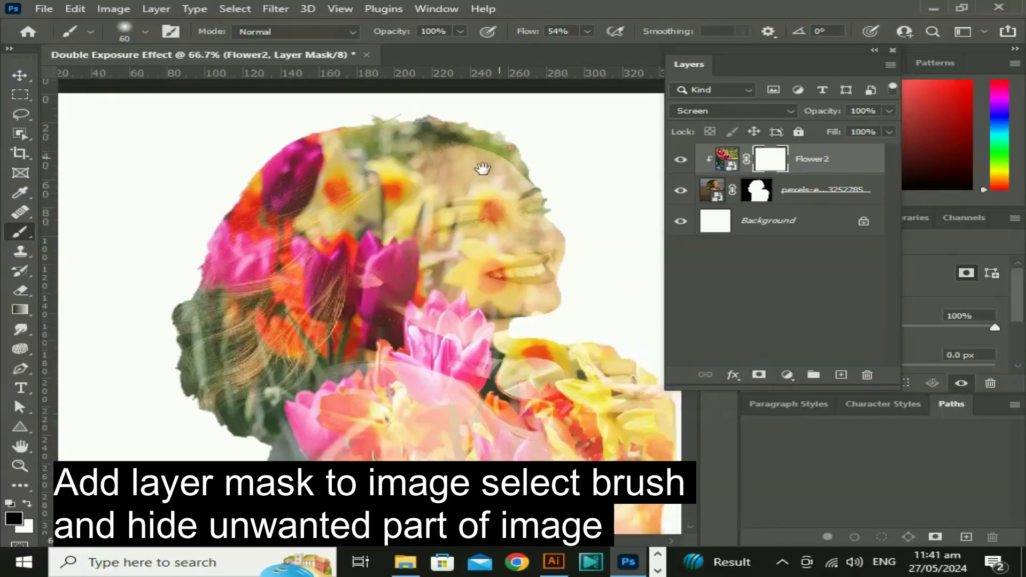
{"action": "mouse_move", "coordinate": [474, 182]}
{"action": "left_mouse_down"}
{"action": "mouse_move", "coordinate": [449, 157]}
{"action": "mouse_move", "coordinate": [499, 207]}
{"action": "mouse_move", "coordinate": [536, 281]}
{"action": "left_mouse_up"}
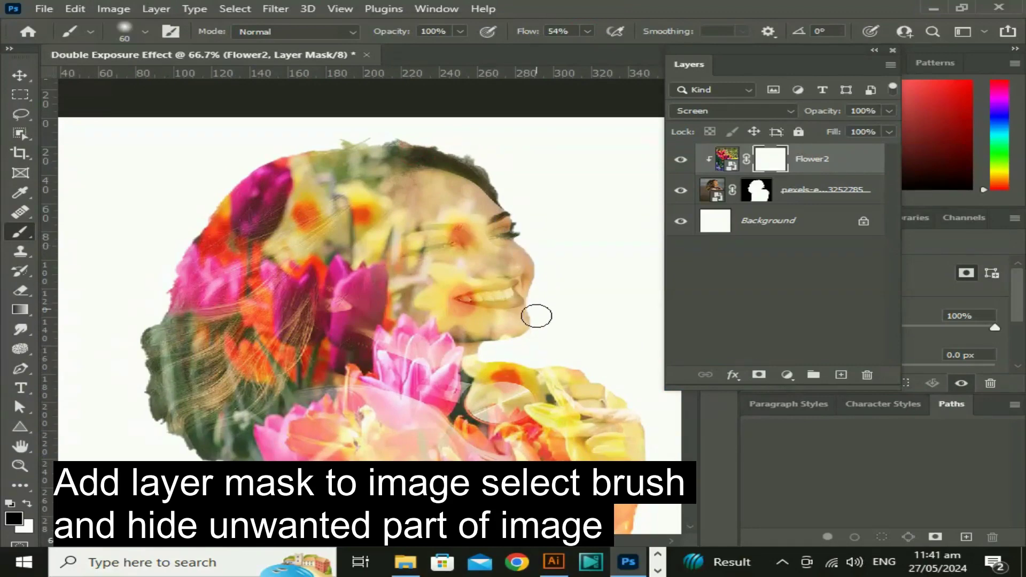
{"action": "left_click_drag", "start_coordinate": [495, 349], "coordinate": [469, 357]}
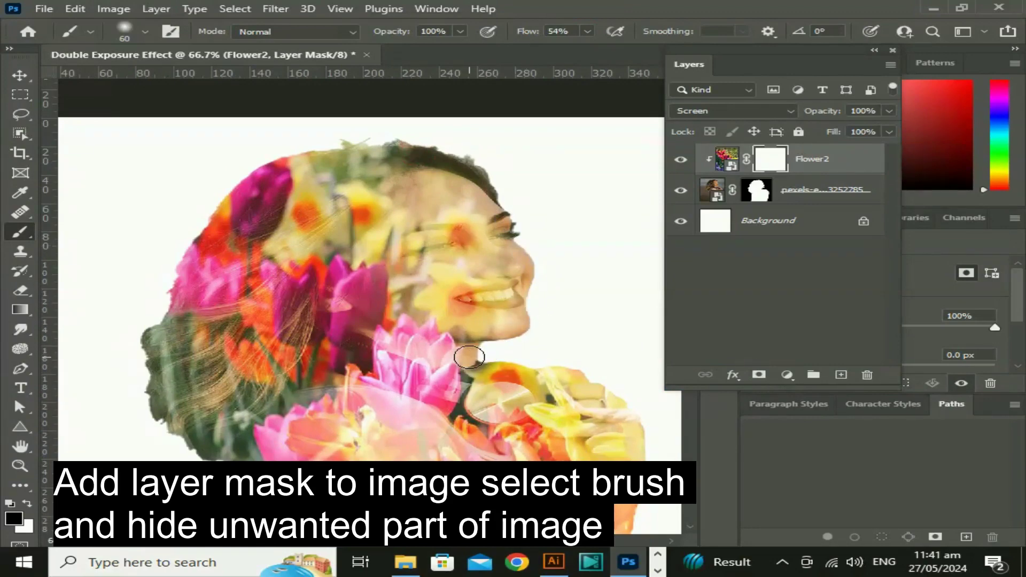
{"action": "scroll", "coordinate": [535, 321], "scroll_direction": "down", "scroll_amount": 5}
{"action": "scroll", "coordinate": [481, 294], "scroll_direction": "right", "scroll_amount": 5}
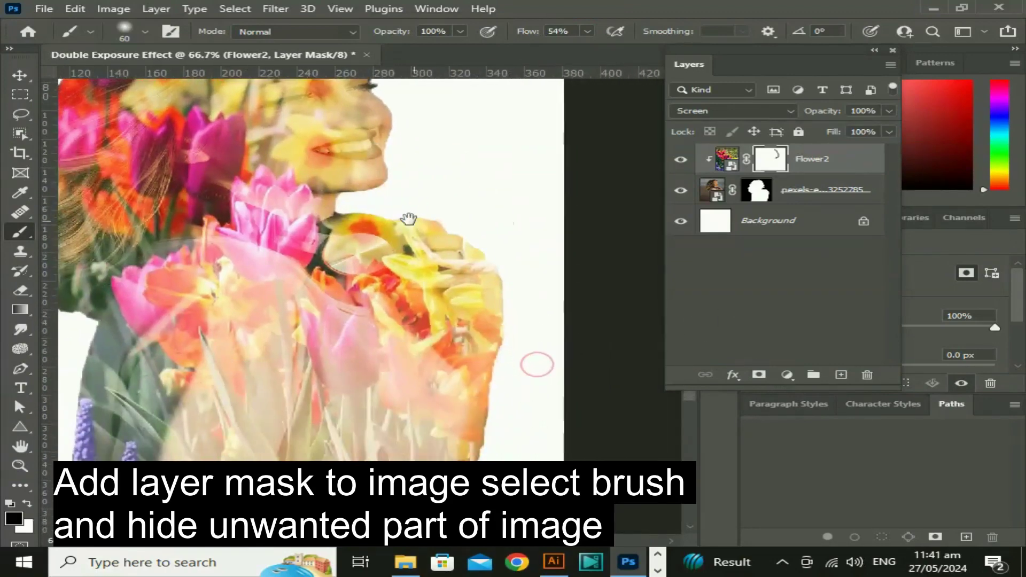
{"action": "mouse_move", "coordinate": [414, 220]}
{"action": "left_mouse_down"}
{"action": "mouse_move", "coordinate": [466, 252]}
{"action": "mouse_move", "coordinate": [488, 282]}
{"action": "mouse_move", "coordinate": [495, 350]}
{"action": "mouse_move", "coordinate": [481, 431]}
{"action": "left_mouse_up"}
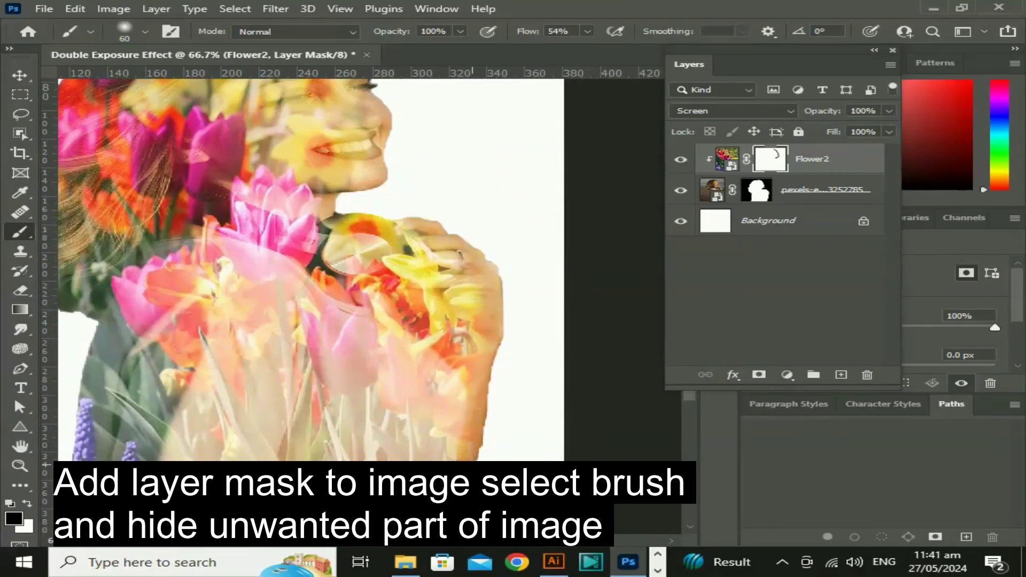
{"action": "mouse_move", "coordinate": [283, 215]}
{"action": "left_mouse_down"}
{"action": "mouse_move", "coordinate": [360, 243]}
{"action": "mouse_move", "coordinate": [344, 246]}
{"action": "mouse_move", "coordinate": [351, 230]}
{"action": "mouse_move", "coordinate": [387, 243]}
{"action": "mouse_move", "coordinate": [393, 276]}
{"action": "mouse_move", "coordinate": [345, 289]}
{"action": "mouse_move", "coordinate": [321, 276]}
{"action": "mouse_move", "coordinate": [427, 240]}
{"action": "mouse_move", "coordinate": [471, 297]}
{"action": "mouse_move", "coordinate": [390, 288]}
{"action": "left_mouse_up"}
{"action": "left_click_drag", "start_coordinate": [328, 289], "coordinate": [339, 273]}
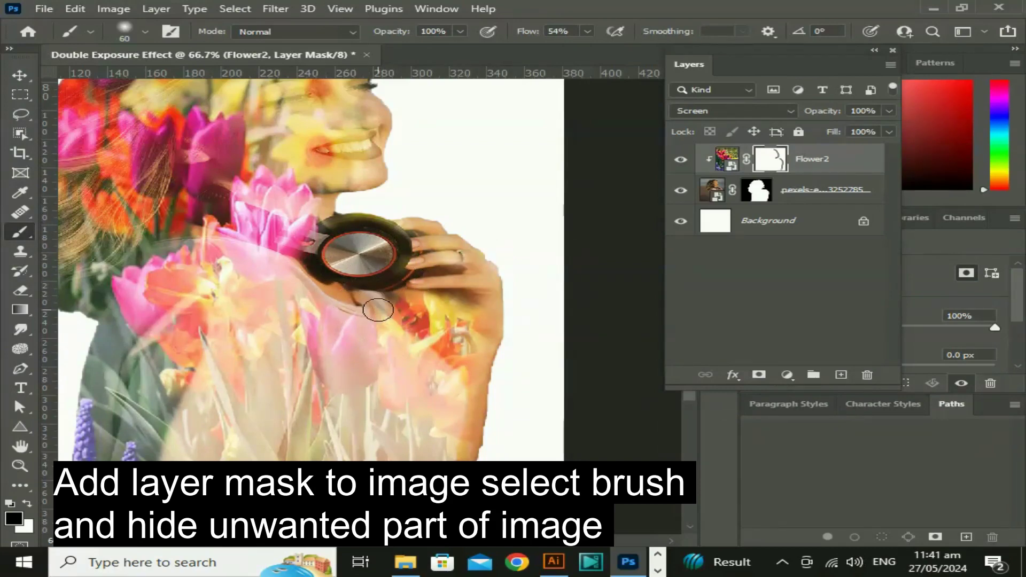
{"action": "mouse_move", "coordinate": [332, 222]}
{"action": "left_mouse_down"}
{"action": "mouse_move", "coordinate": [449, 245]}
{"action": "mouse_move", "coordinate": [377, 273]}
{"action": "mouse_move", "coordinate": [322, 281]}
{"action": "mouse_move", "coordinate": [307, 223]}
{"action": "mouse_move", "coordinate": [291, 230]}
{"action": "mouse_move", "coordinate": [305, 229]}
{"action": "mouse_move", "coordinate": [230, 206]}
{"action": "mouse_move", "coordinate": [323, 247]}
{"action": "mouse_move", "coordinate": [187, 208]}
{"action": "mouse_move", "coordinate": [248, 218]}
{"action": "left_mouse_up"}
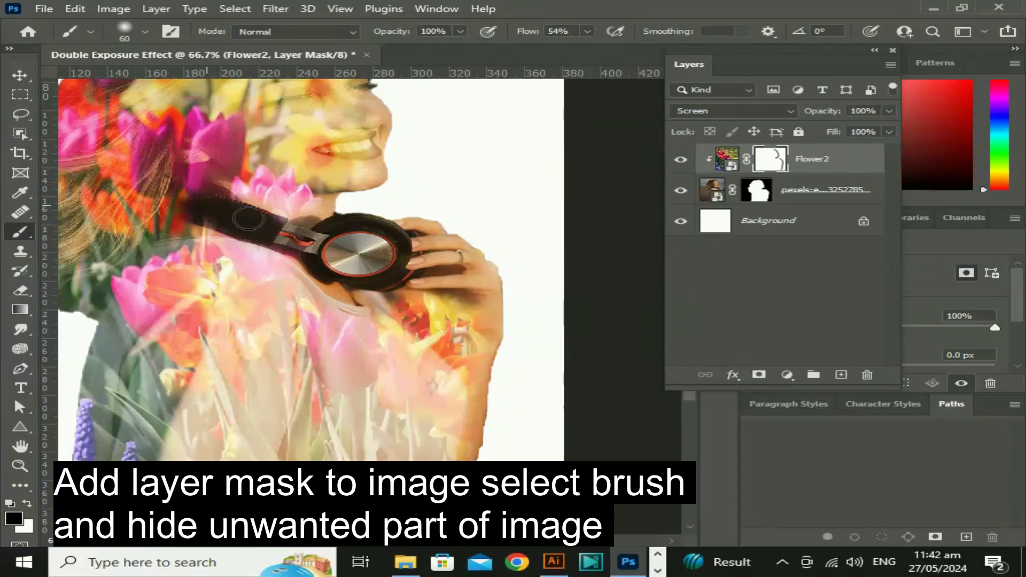
Brush the Flower2 mask to reveal the forehead, cheeks and rest of the face.
{"action": "key", "text": "ctrl+minus"}
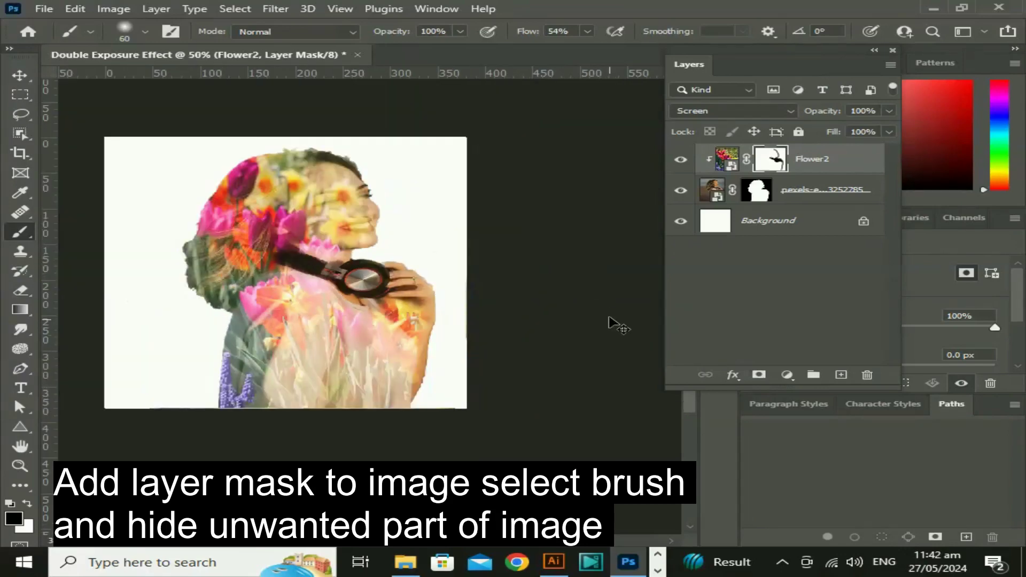
{"action": "key", "text": "ctrl+minus"}
{"action": "left_click_drag", "start_coordinate": [336, 183], "coordinate": [359, 218]}
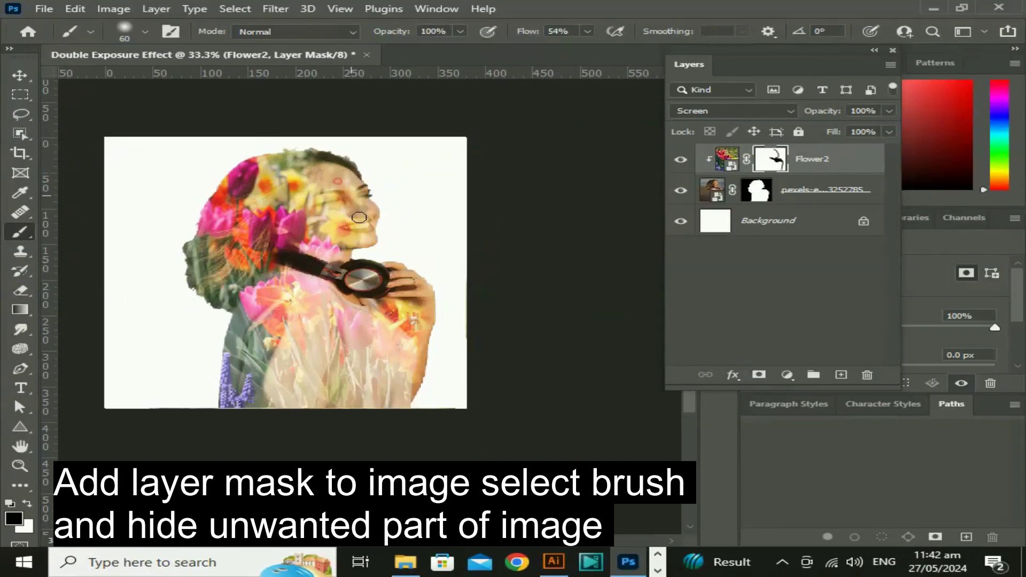
{"action": "mouse_move", "coordinate": [343, 179]}
{"action": "left_mouse_down"}
{"action": "mouse_move", "coordinate": [349, 188]}
{"action": "mouse_move", "coordinate": [335, 178]}
{"action": "mouse_move", "coordinate": [349, 172]}
{"action": "left_mouse_up"}
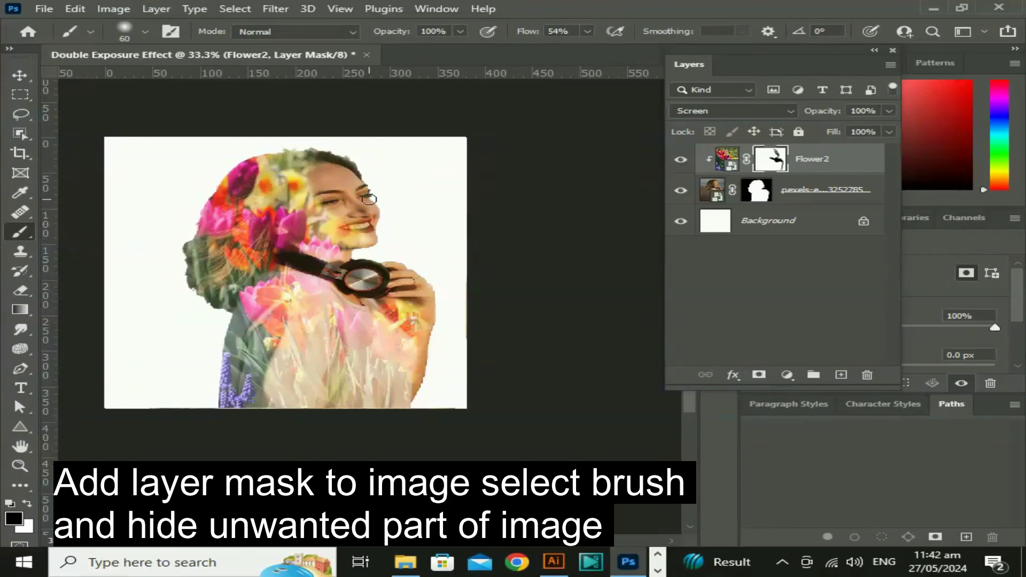
{"action": "left_click", "coordinate": [20, 76]}
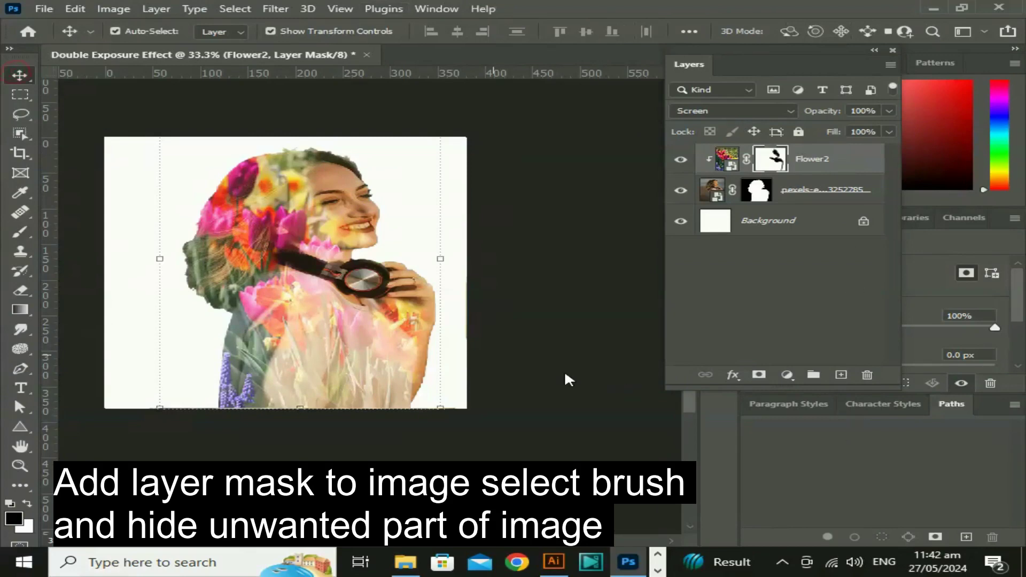
Add a purple #7e00ff Solid Color fill layer positioned just above Background.
{"action": "left_click", "coordinate": [786, 375]}
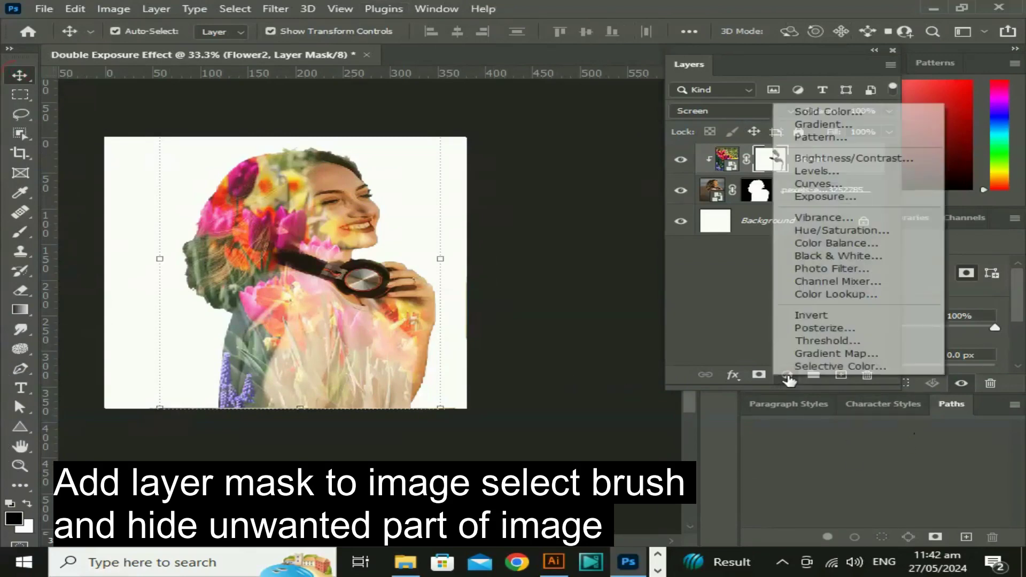
{"action": "left_click", "coordinate": [815, 107]}
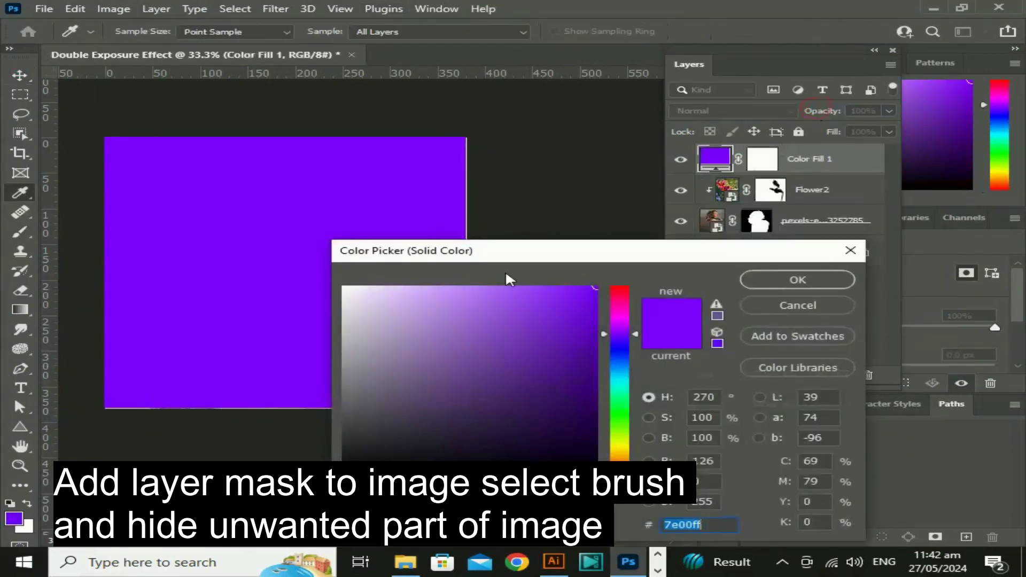
{"action": "left_click", "coordinate": [796, 282]}
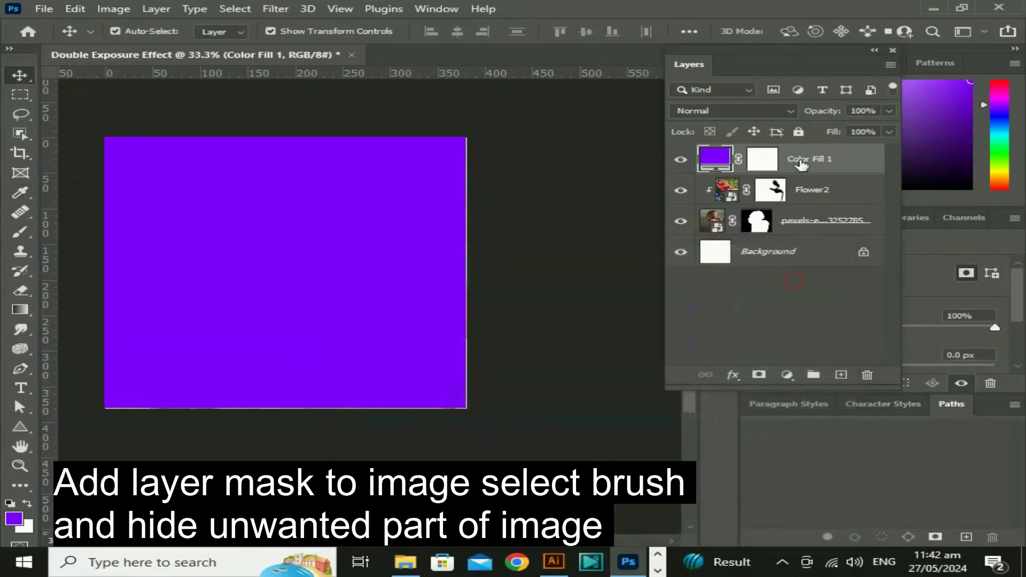
{"action": "left_click_drag", "start_coordinate": [800, 164], "coordinate": [807, 225]}
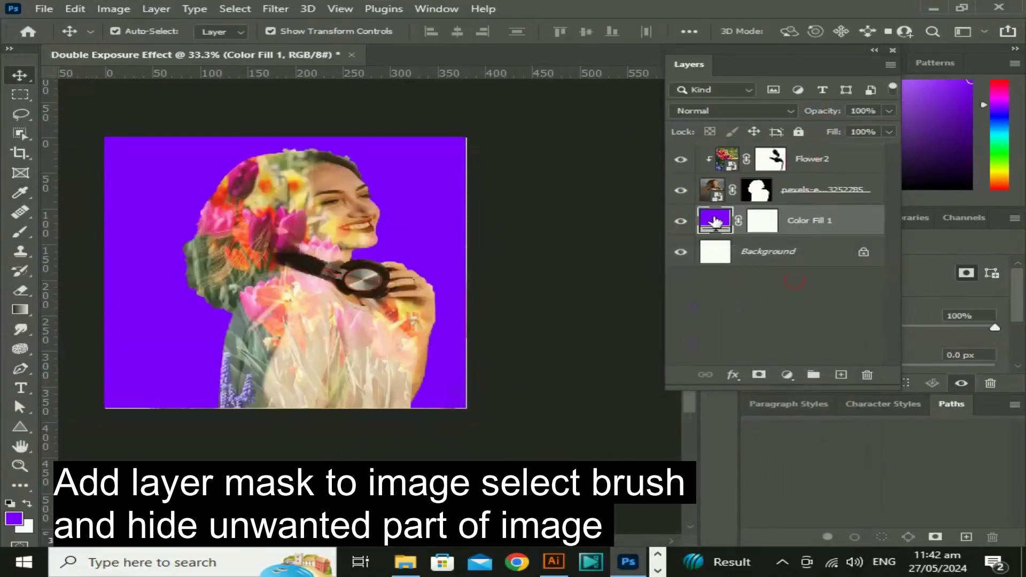
{"action": "double_click", "coordinate": [715, 219]}
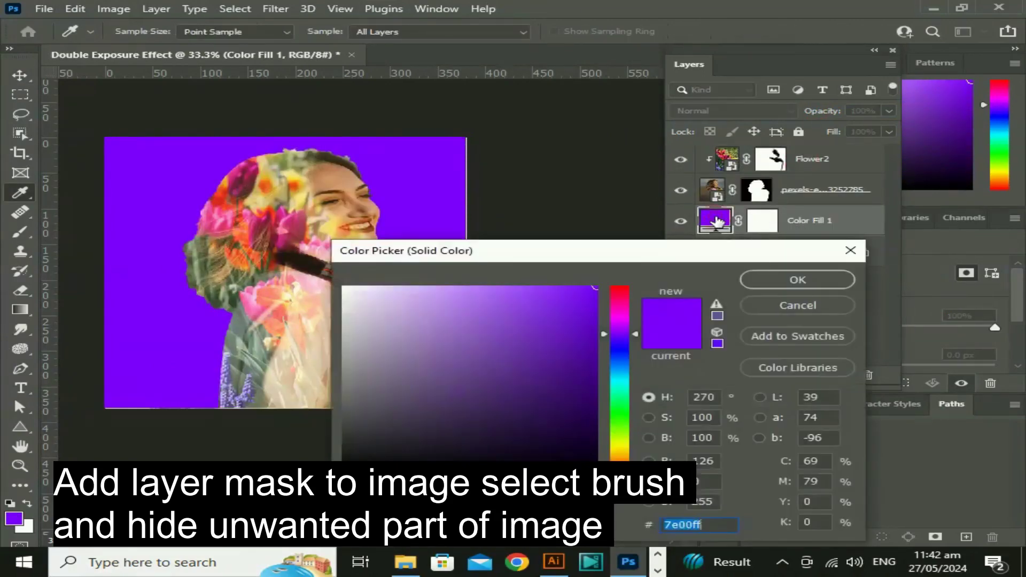
Sample the headphones' dark brown #221b15 as the Color Fill 1 colour.
{"action": "left_click", "coordinate": [272, 190]}
{"action": "left_click", "coordinate": [288, 230]}
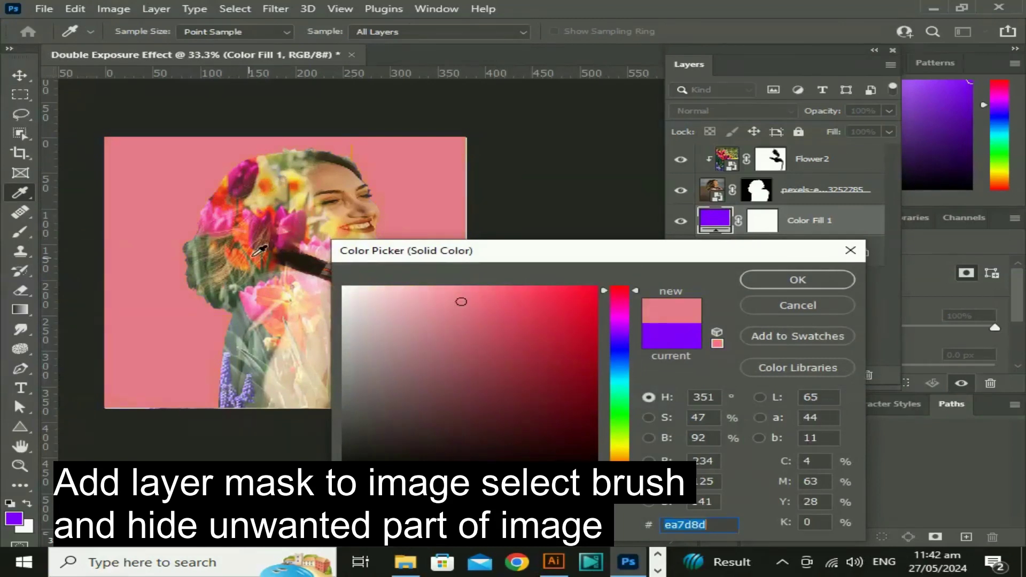
{"action": "left_click", "coordinate": [343, 173]}
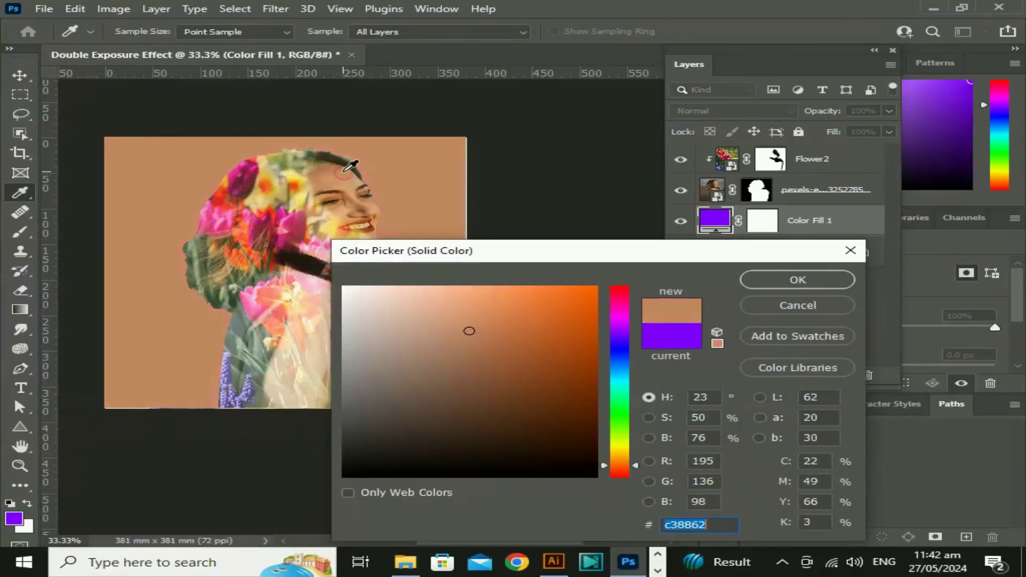
{"action": "left_click", "coordinate": [358, 234]}
{"action": "scroll", "coordinate": [289, 307], "scroll_direction": "down", "scroll_amount": 2}
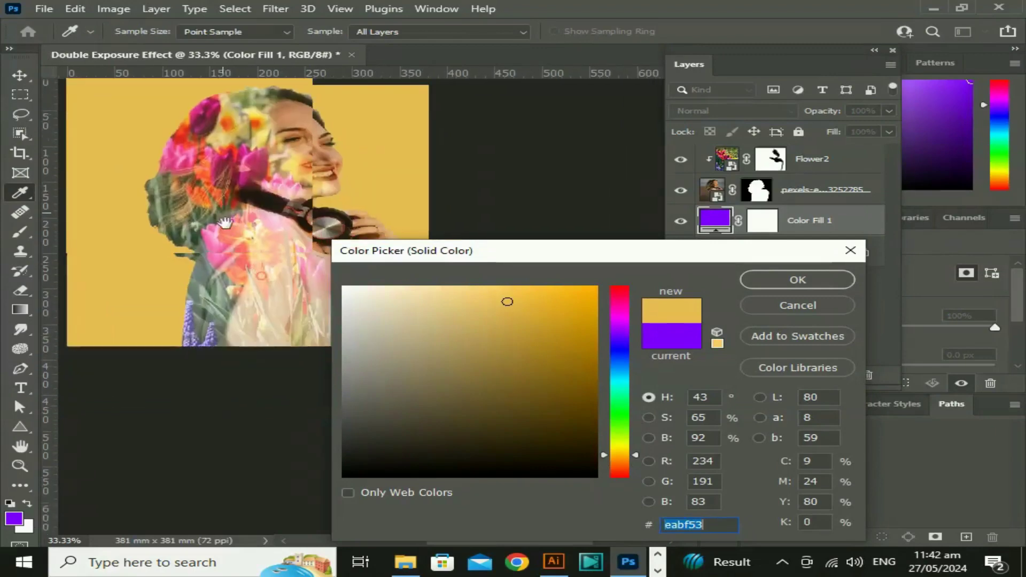
{"action": "left_click", "coordinate": [250, 231]}
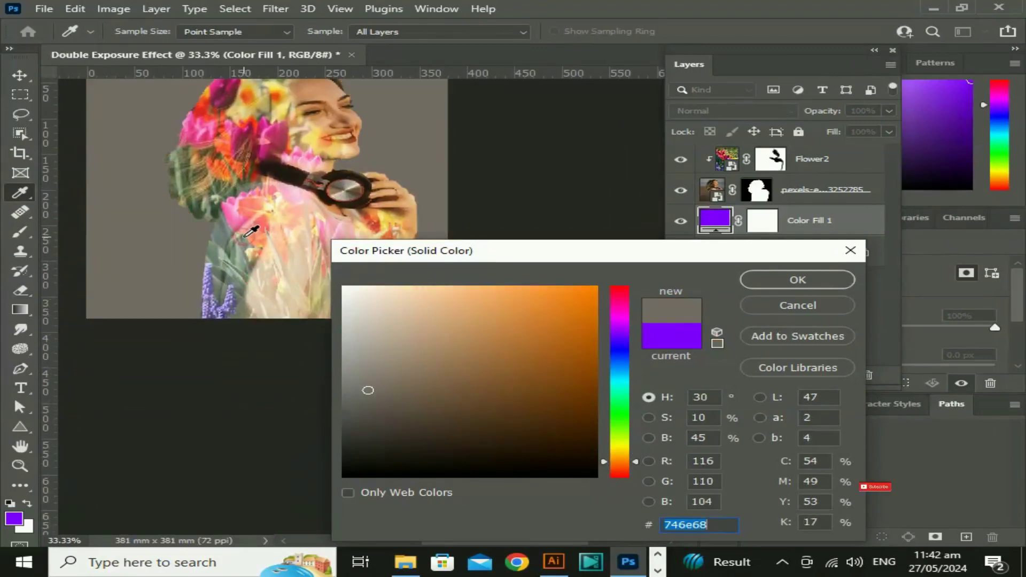
{"action": "scroll", "coordinate": [254, 278], "scroll_direction": "up", "scroll_amount": 1}
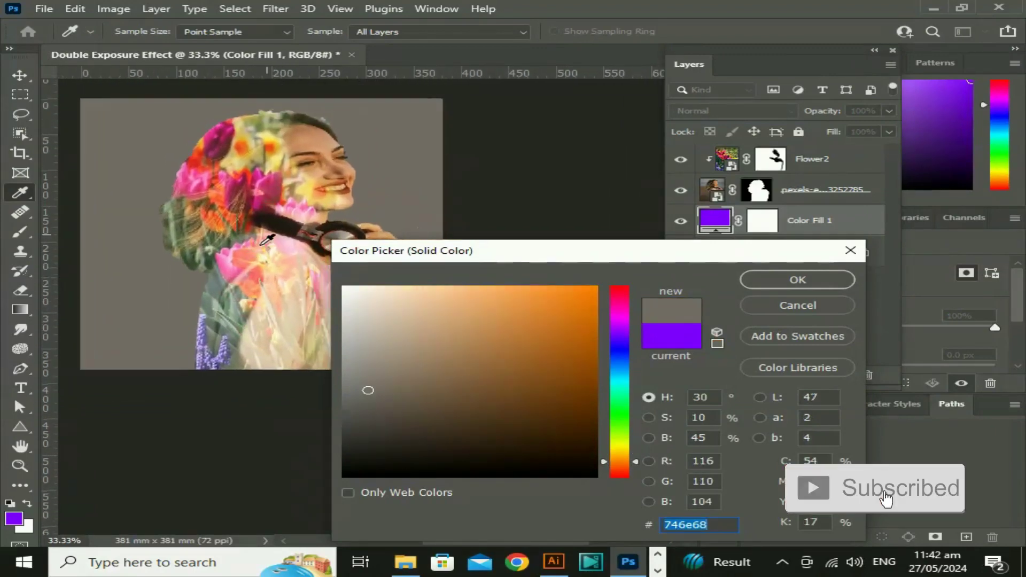
{"action": "left_click", "coordinate": [275, 226]}
{"action": "left_click", "coordinate": [786, 278]}
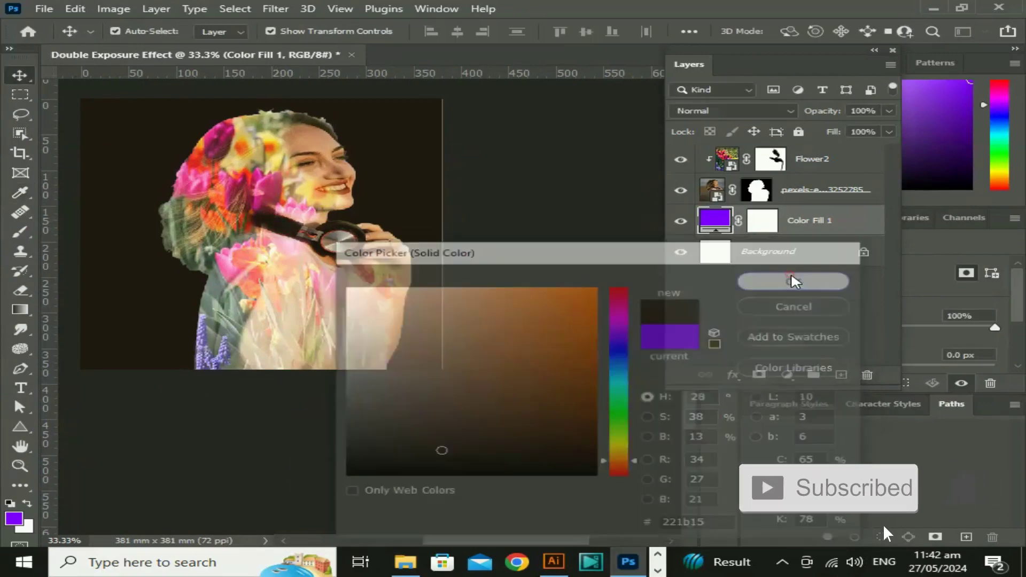
{"action": "mouse_move", "coordinate": [320, 437]}
{"action": "left_mouse_down"}
{"action": "mouse_move", "coordinate": [448, 481]}
{"action": "mouse_move", "coordinate": [430, 477]}
{"action": "left_mouse_up"}
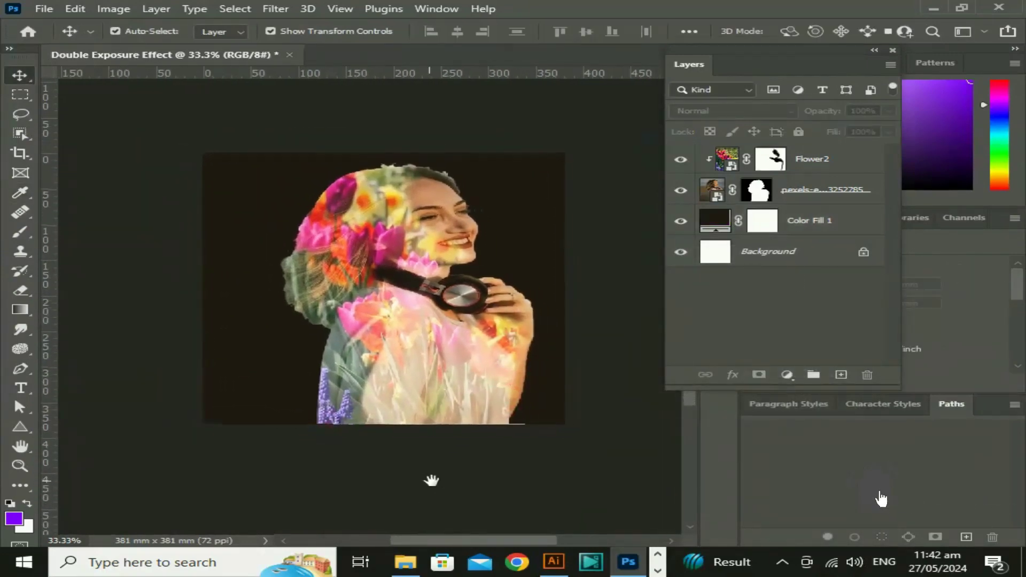